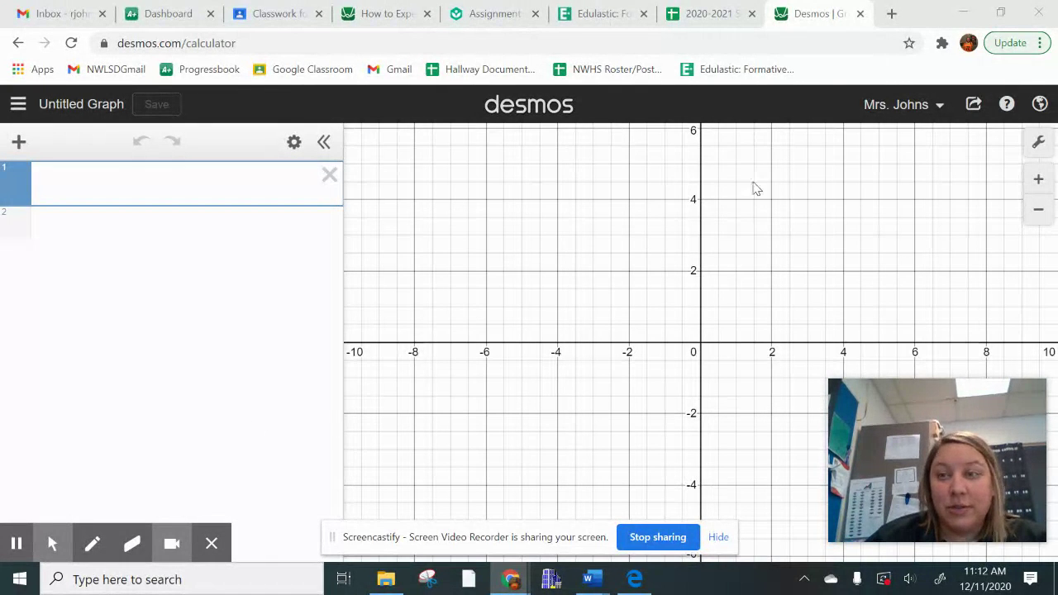
# Turn off the minor gridlines and set the step of both the x-axis and the y-axis to 1.
pyautogui.moveTo(709, 302); pyautogui.dragTo(659, 316)
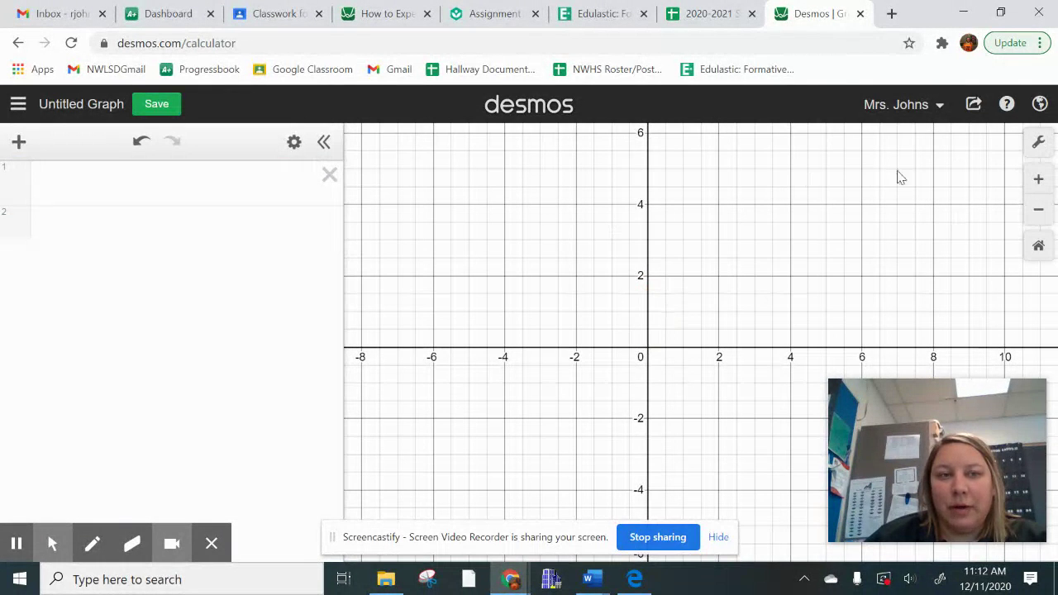
pyautogui.click(1040, 144)
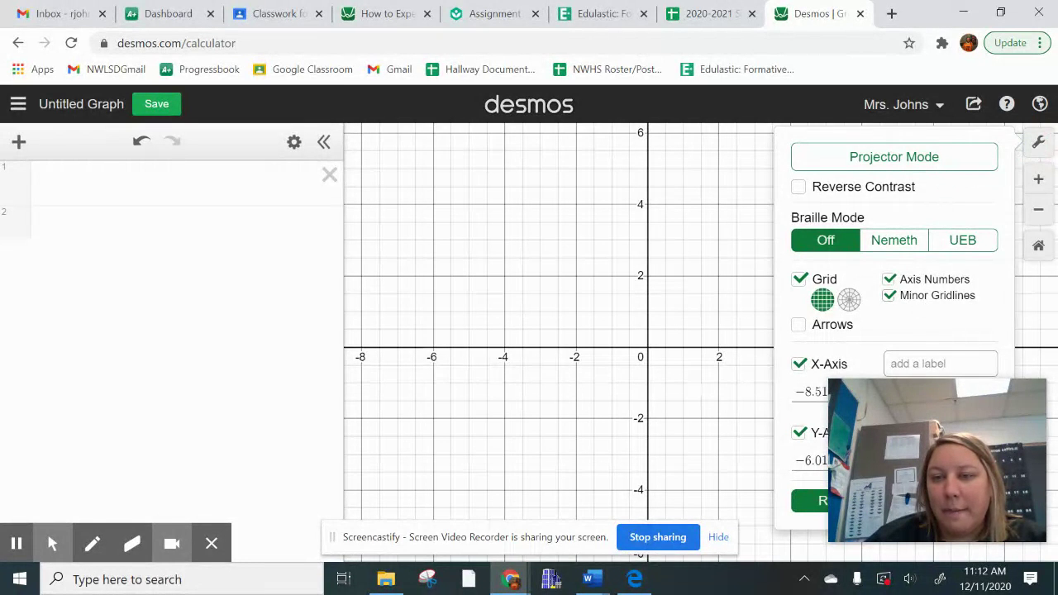
pyautogui.click(922, 300)
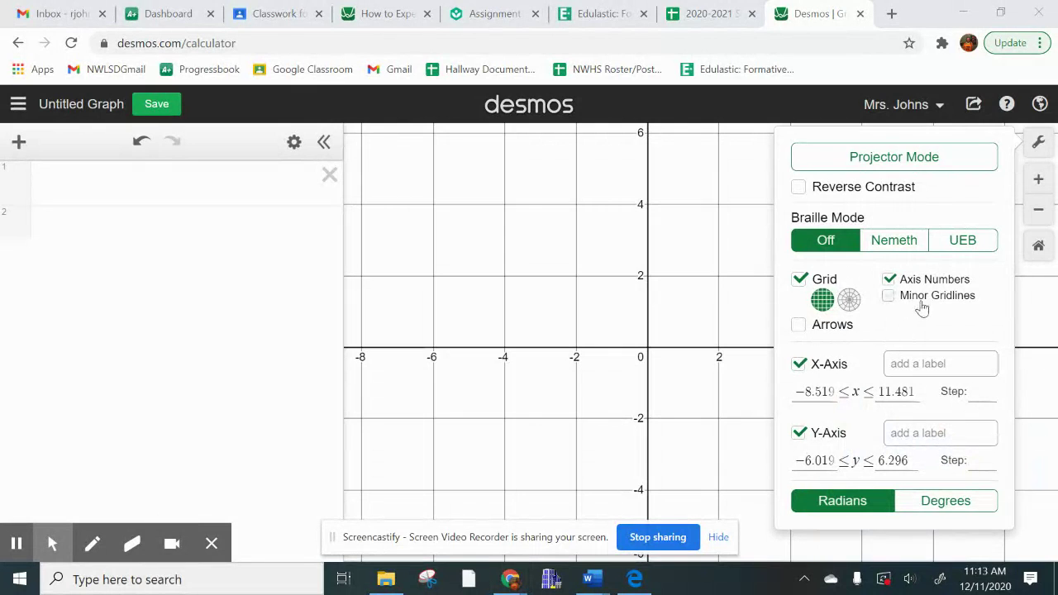
pyautogui.click(981, 391)
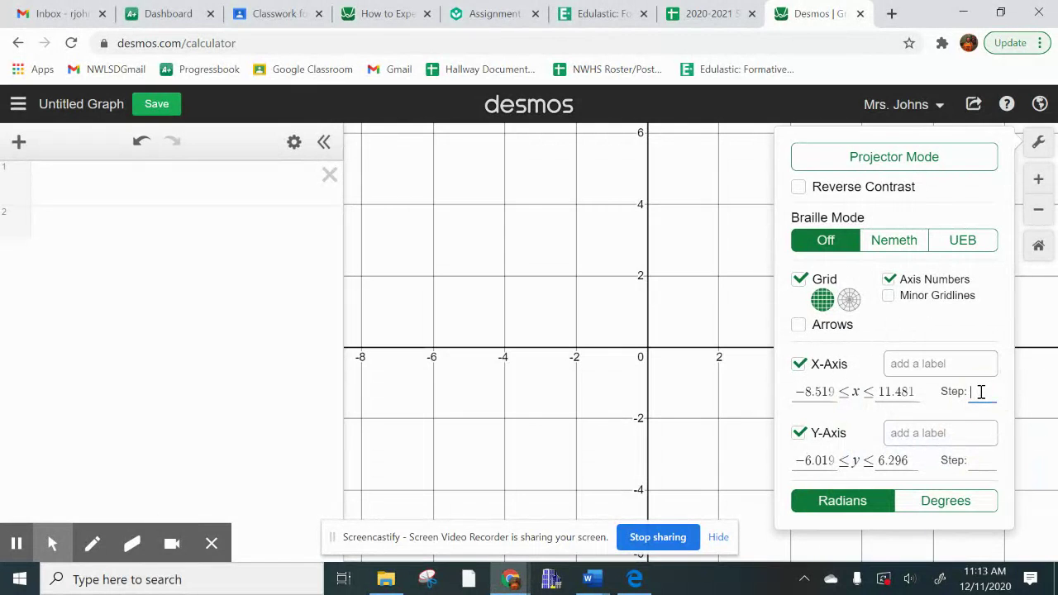
pyautogui.write('1')
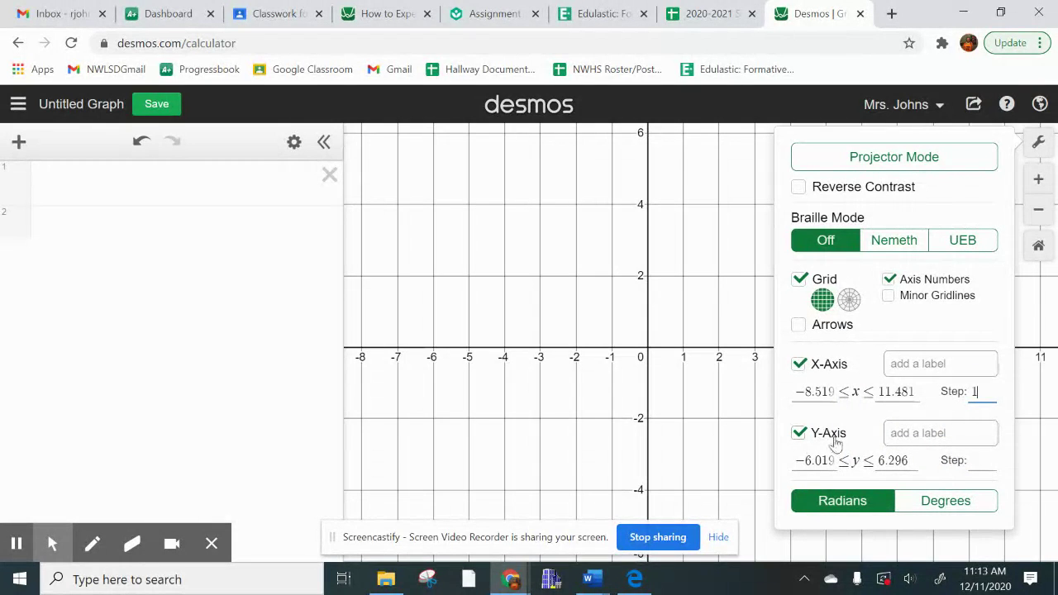
pyautogui.click(979, 461)
pyautogui.write('1')
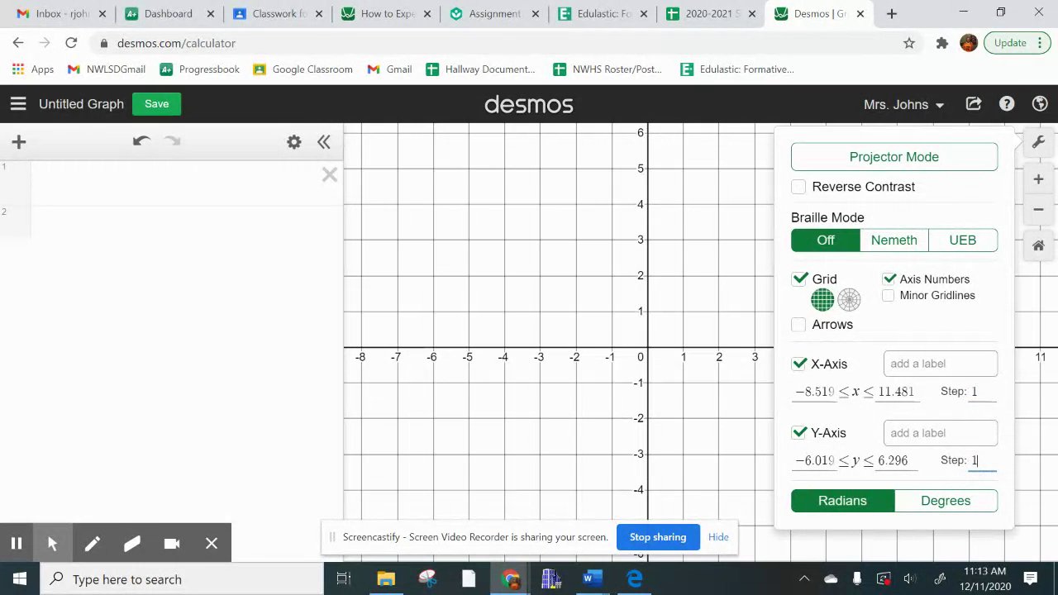
pyautogui.click(1034, 146)
pyautogui.moveTo(678, 278); pyautogui.dragTo(725, 286)
pyautogui.moveTo(707, 354)
pyautogui.mouseDown()
pyautogui.moveTo(724, 353)
pyautogui.moveTo(710, 368)
pyautogui.mouseUp()
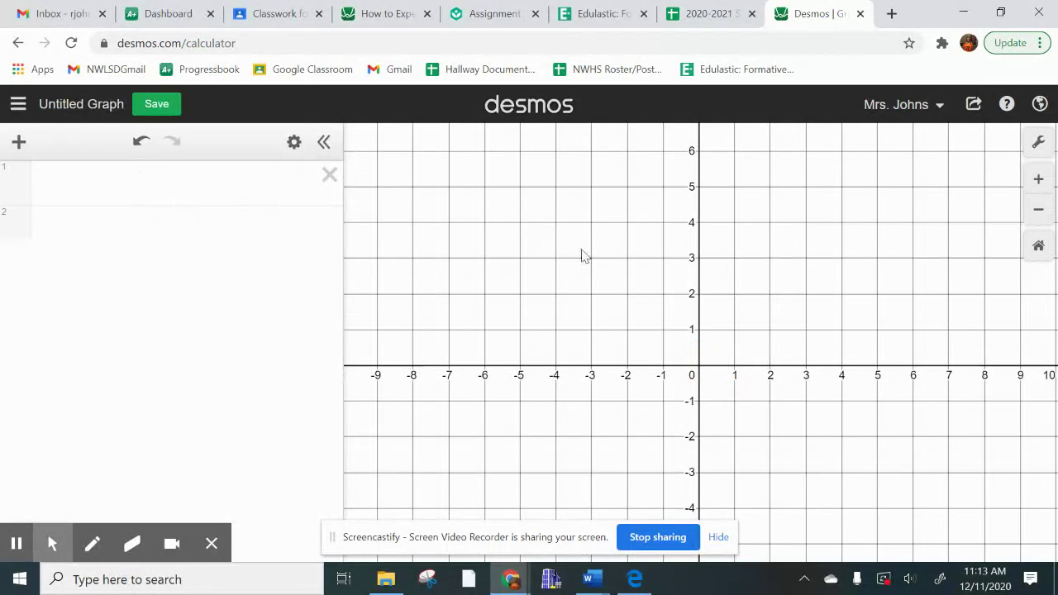
# Try plotting the single point (-2,3) in the first expression line, and clear that line.
pyautogui.click(159, 185)
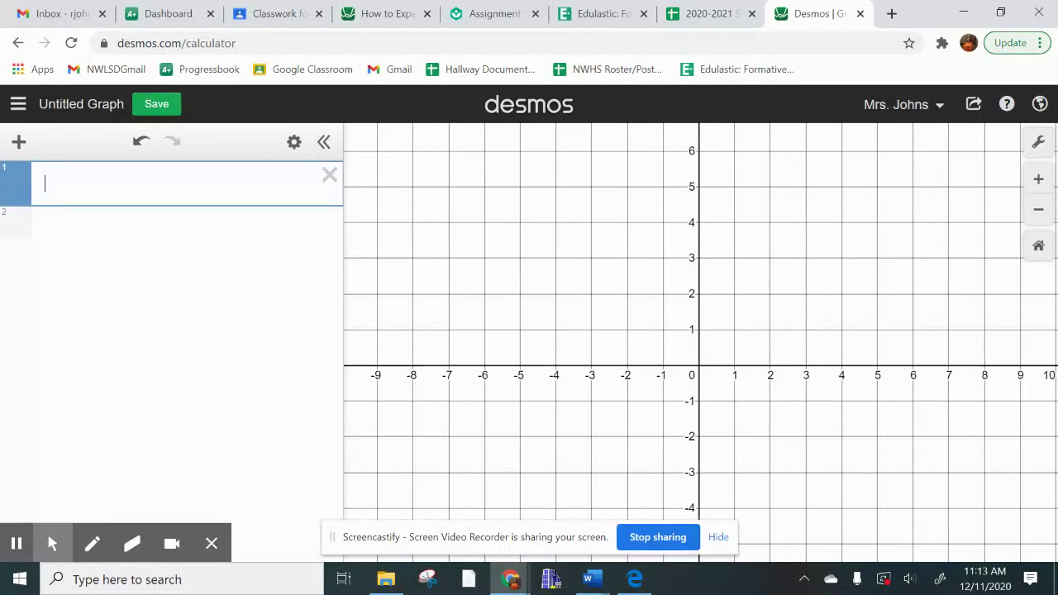
pyautogui.write('(')
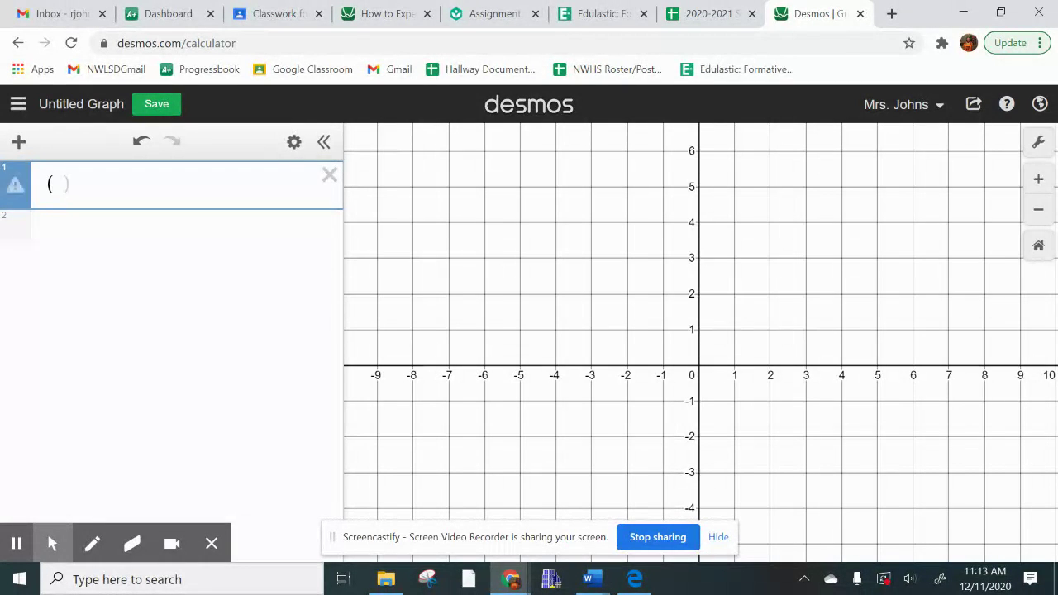
pyautogui.write('-2,3')
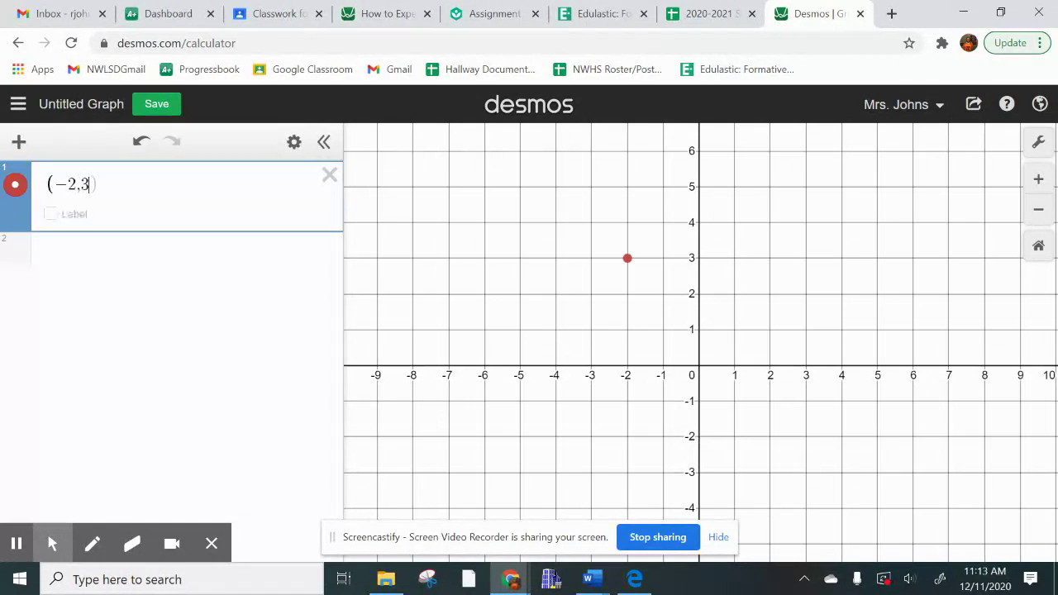
pyautogui.press('BackSpace')
pyautogui.press('BackSpace')
pyautogui.press('BackSpace')
pyautogui.press('BackSpace')
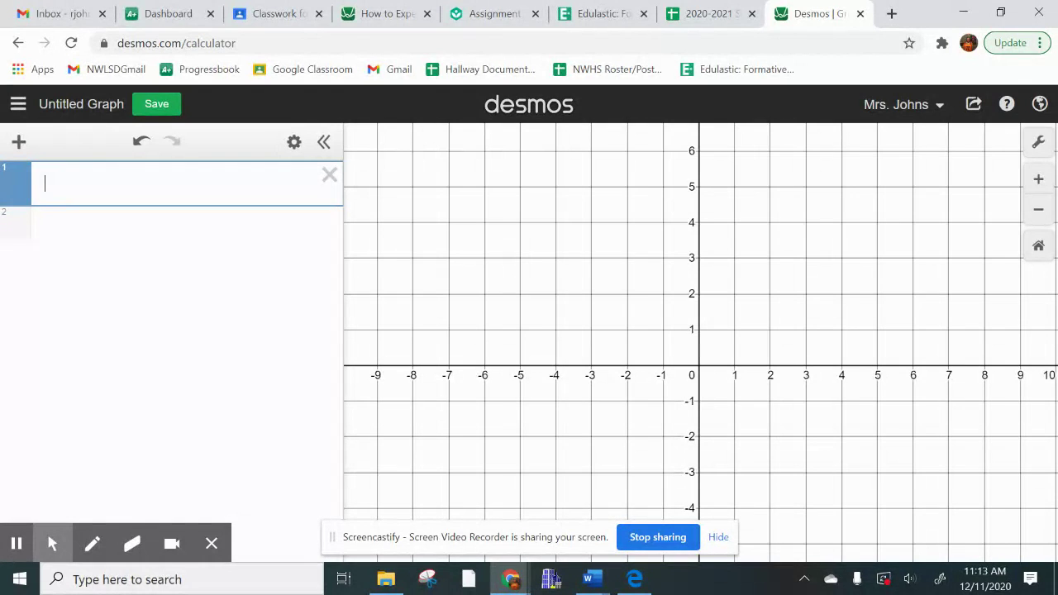
# Create a table in the first expression line and enter the point (-6, 2) in its first row.
pyautogui.write('tabl')
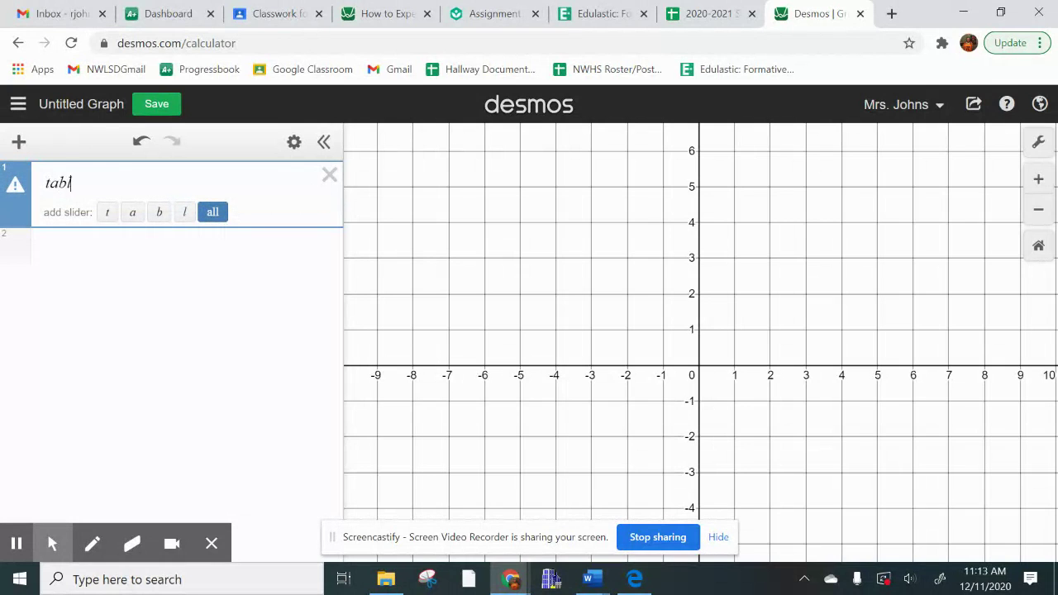
pyautogui.write('e')
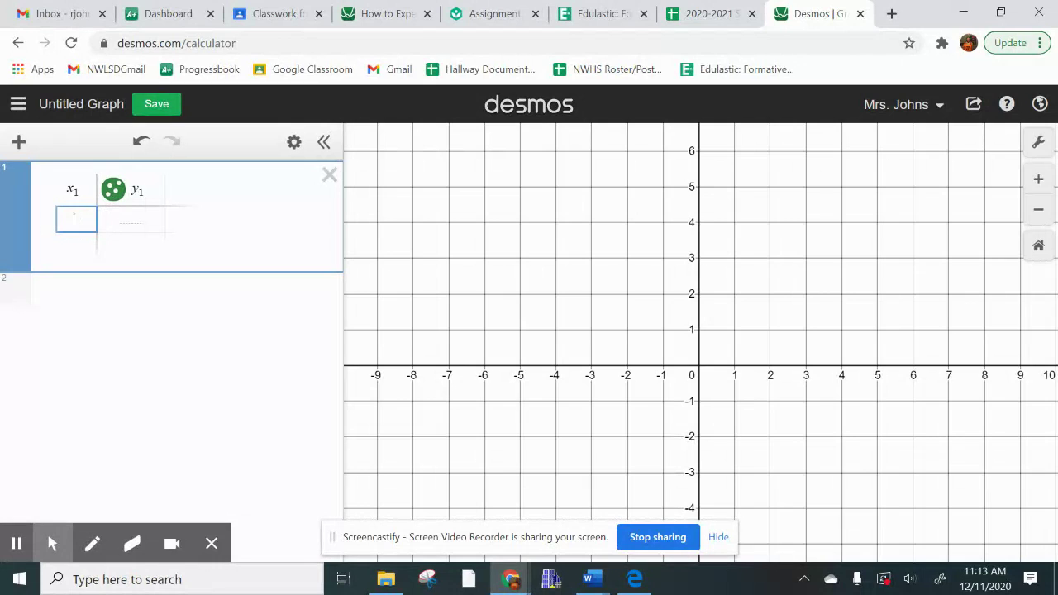
pyautogui.write('-6')
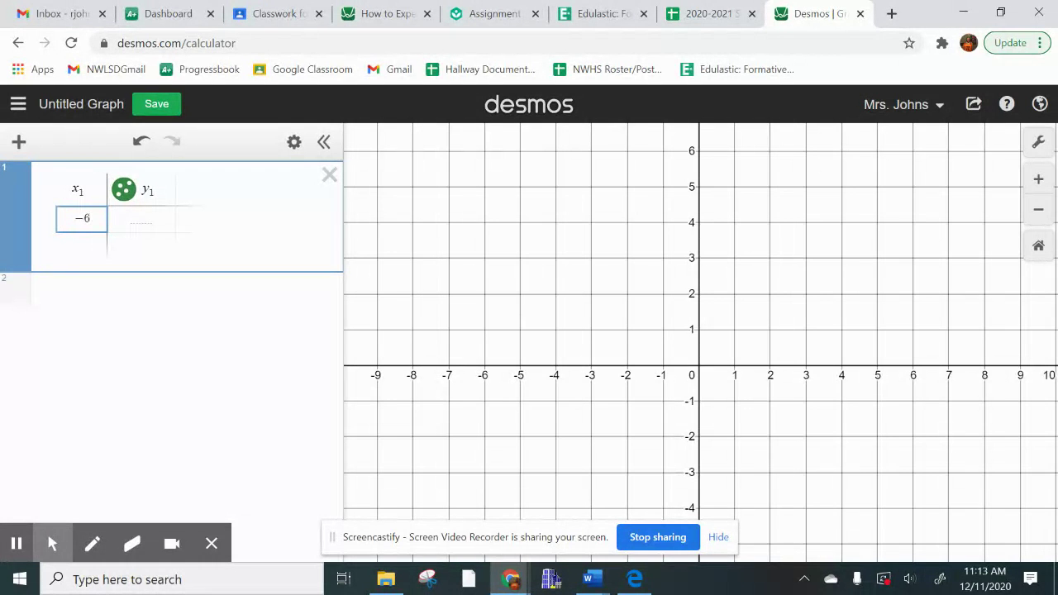
pyautogui.click(144, 223)
pyautogui.write('2')
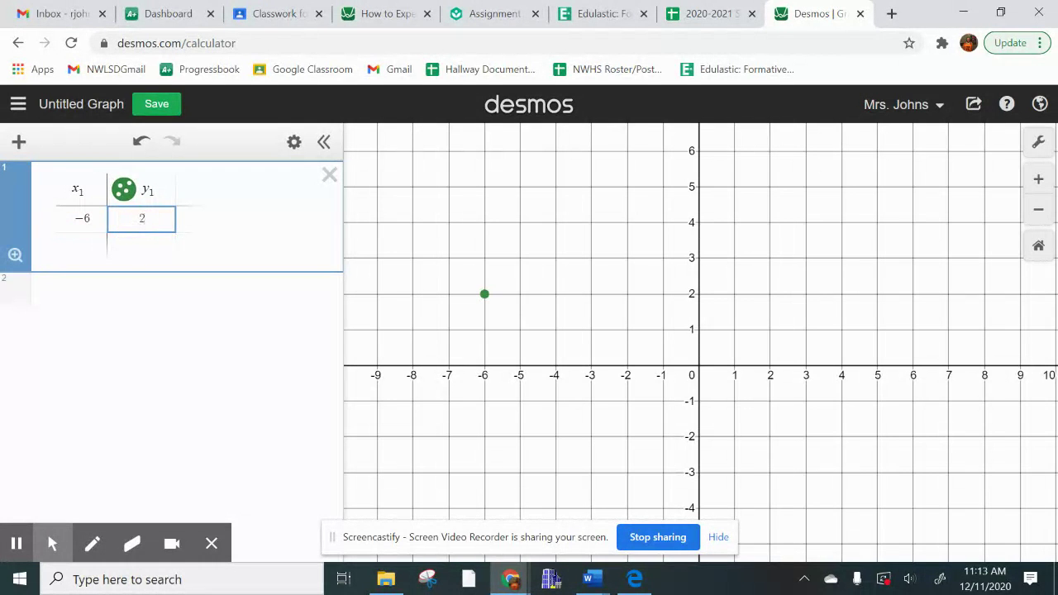
# Add the points (-3, 5) and (2, 1) as the second and third rows of the table.
pyautogui.click(83, 246)
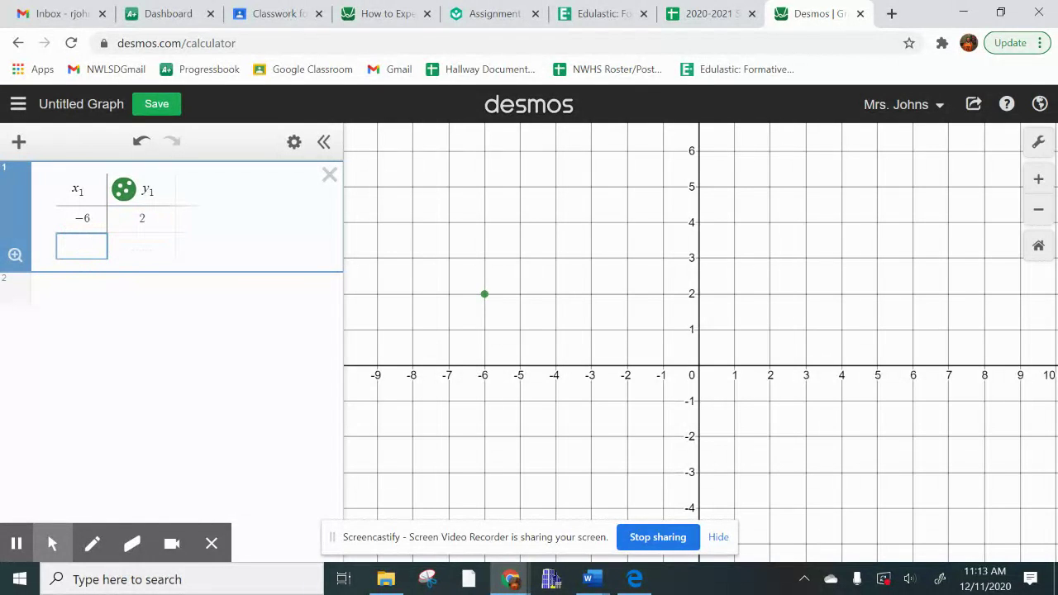
pyautogui.write('-')
pyautogui.write('3')
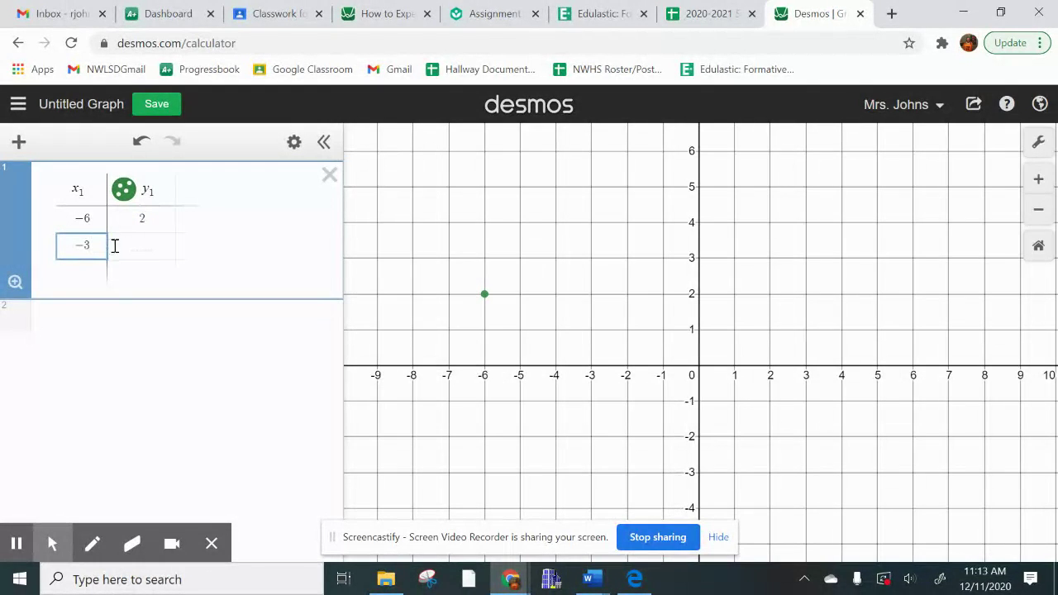
pyautogui.click(144, 245)
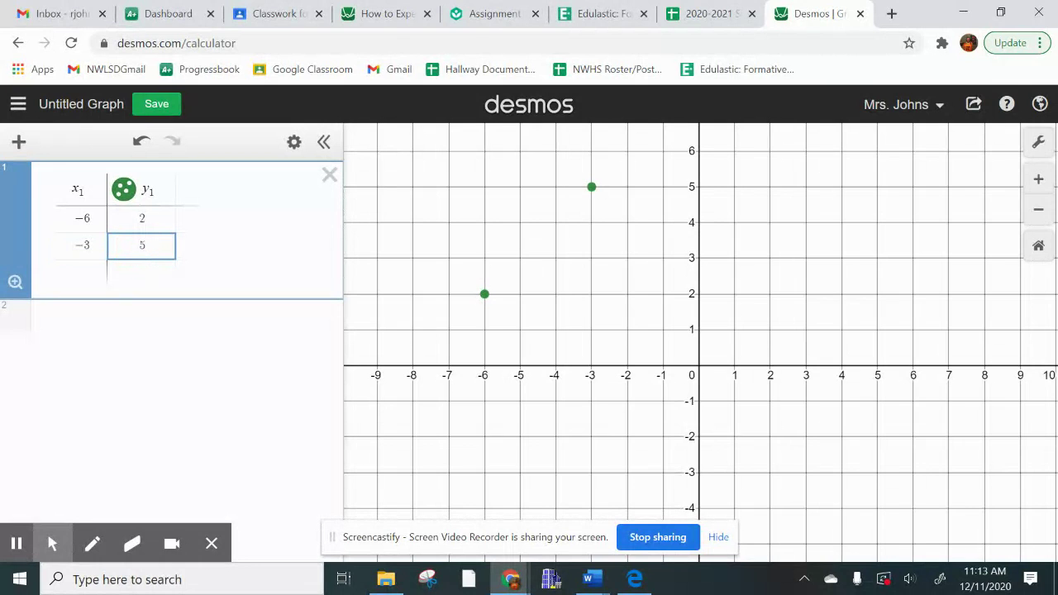
pyautogui.click(94, 273)
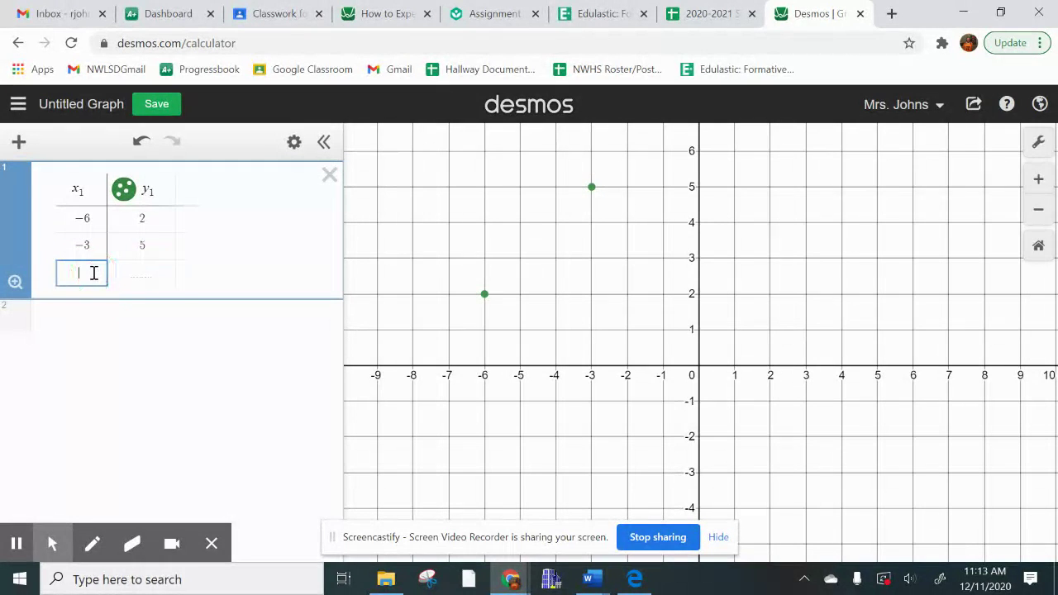
pyautogui.write('2')
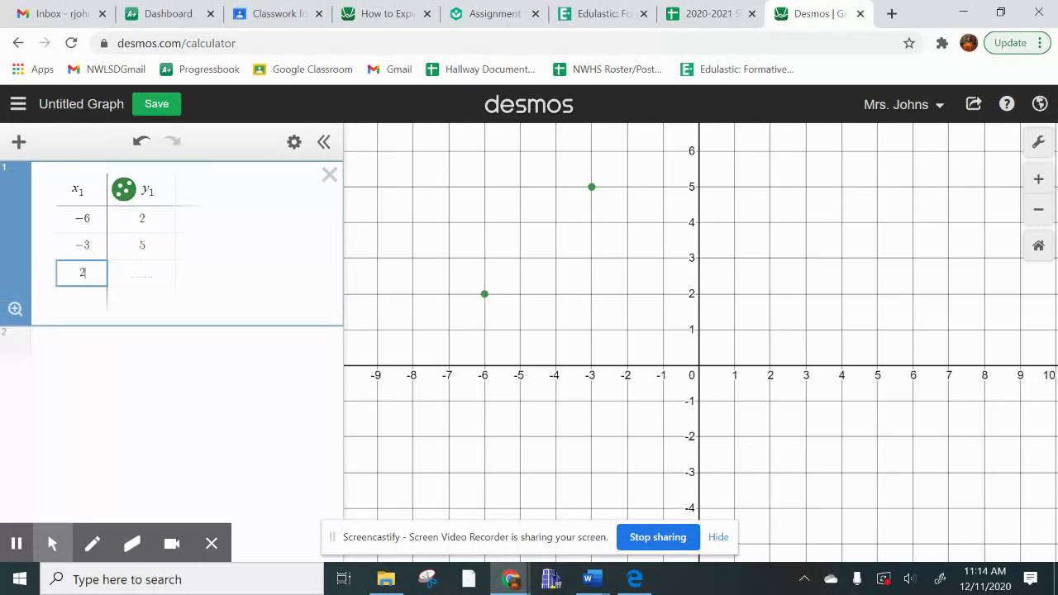
pyautogui.click(145, 269)
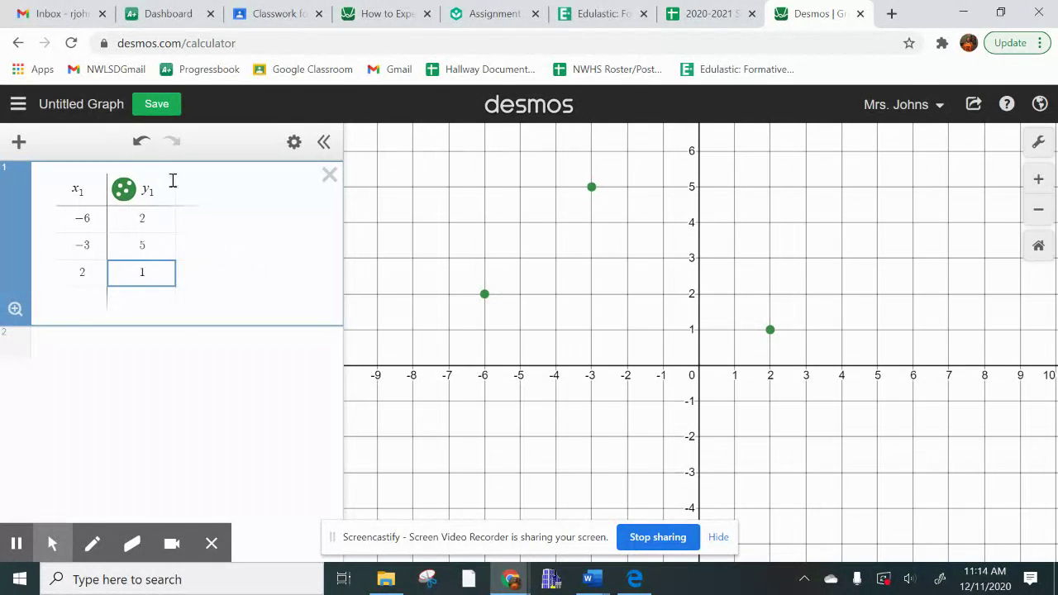
# Turn on connecting lines for the table's plotted points.
pyautogui.click(121, 192)
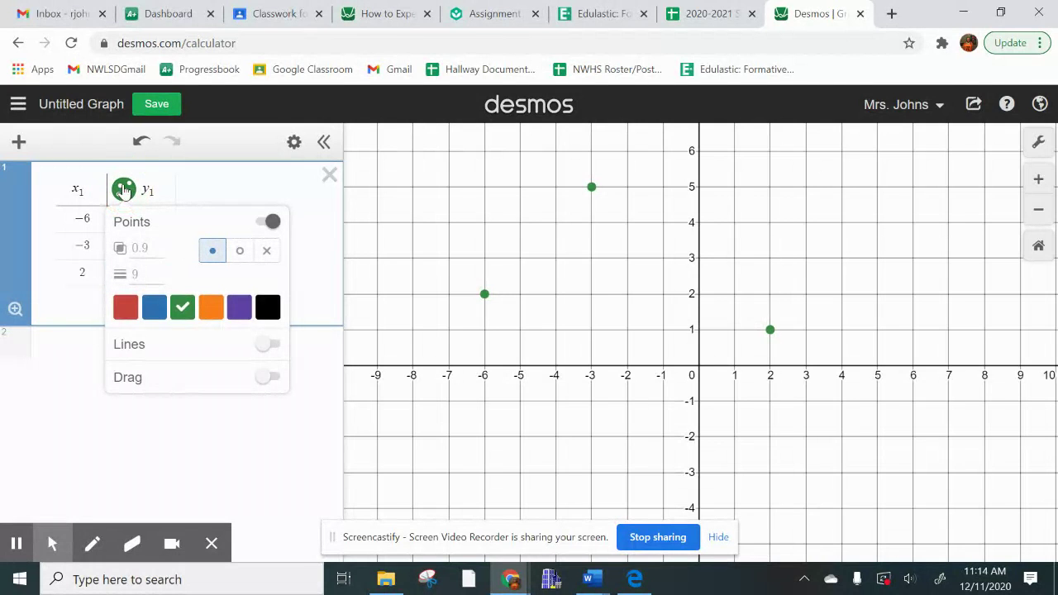
pyautogui.click(265, 345)
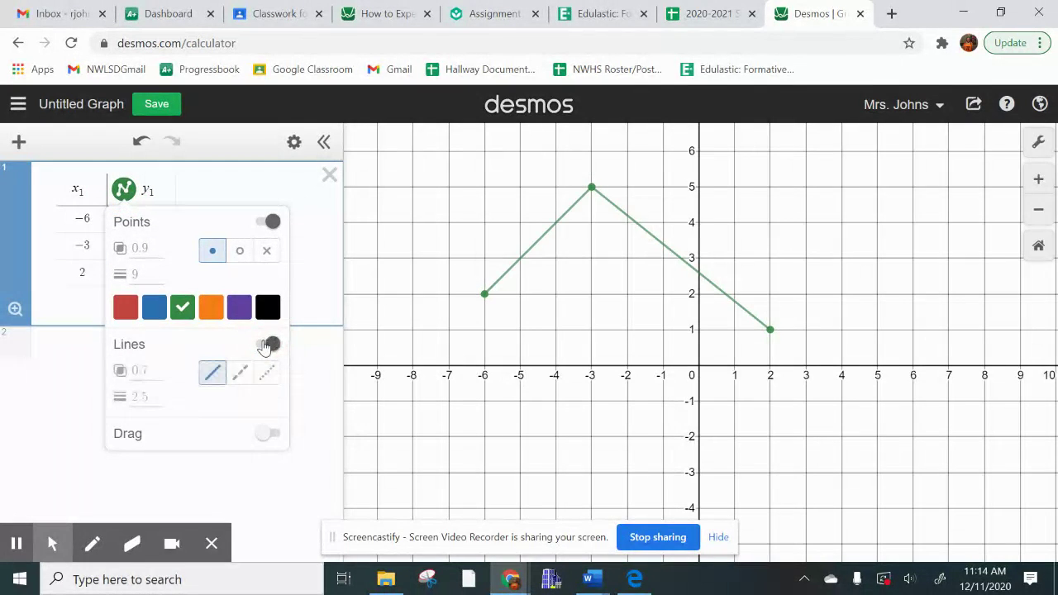
pyautogui.click(314, 289)
# Repeat the starting point (-6, 2) in the table's fourth row to close the triangle.
pyautogui.click(88, 301)
pyautogui.write('-')
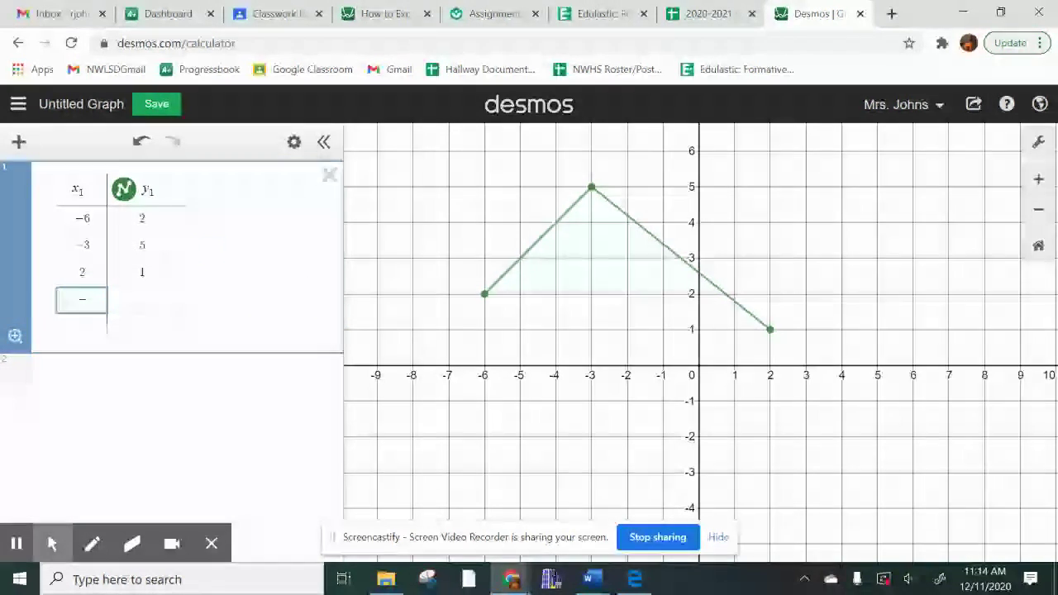
pyautogui.click(125, 300)
pyautogui.write('2')
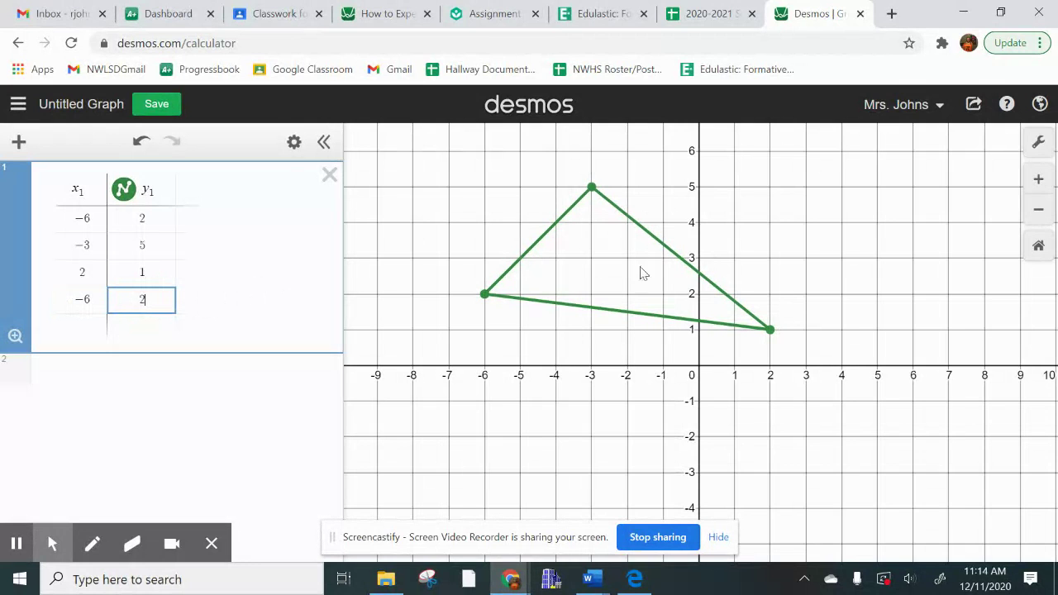
pyautogui.click(97, 376)
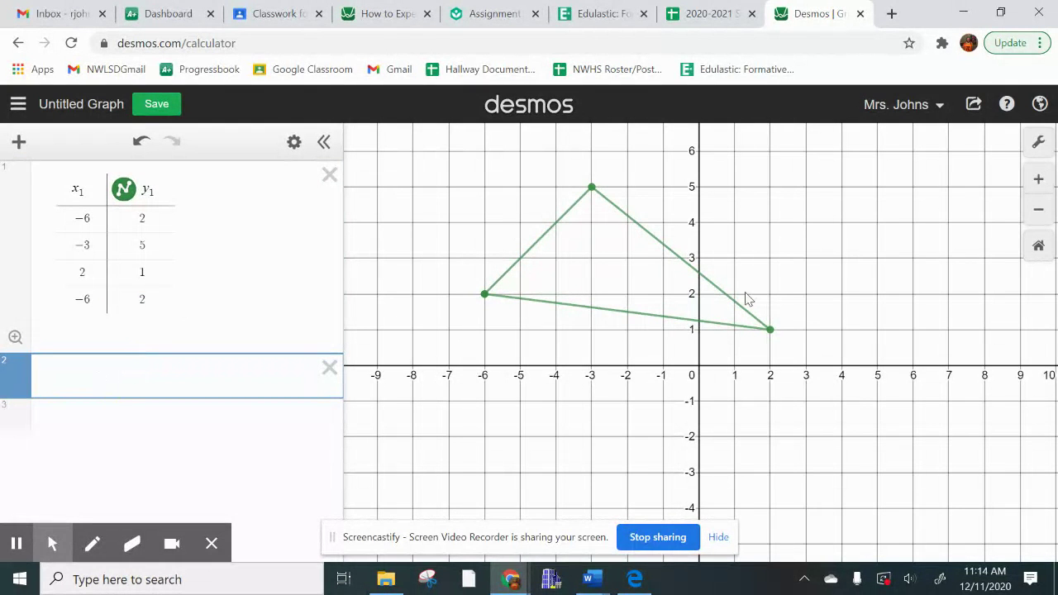
pyautogui.click(92, 543)
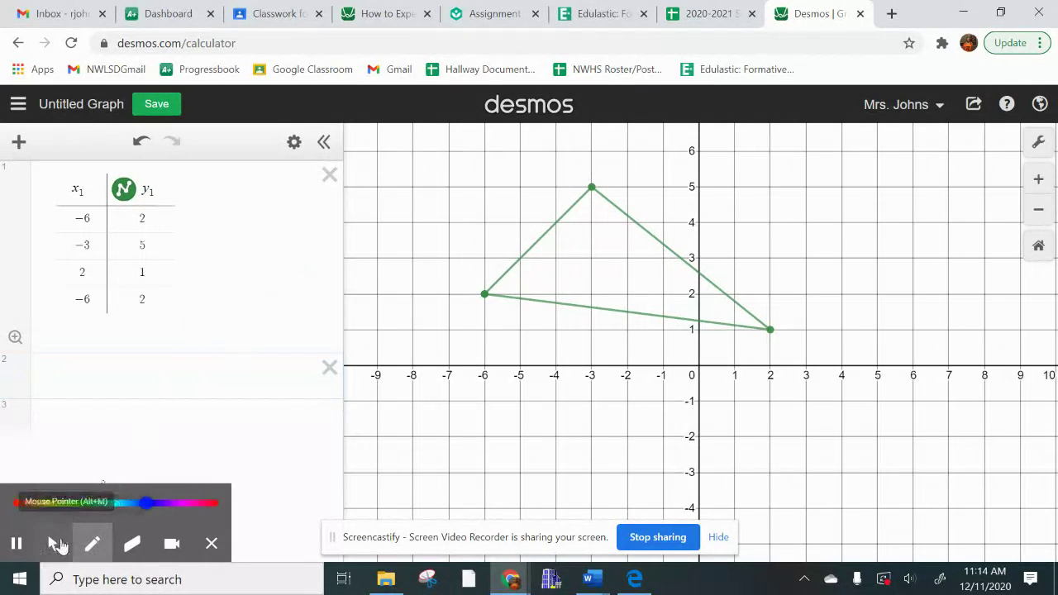
pyautogui.click(56, 545)
pyautogui.click(132, 366)
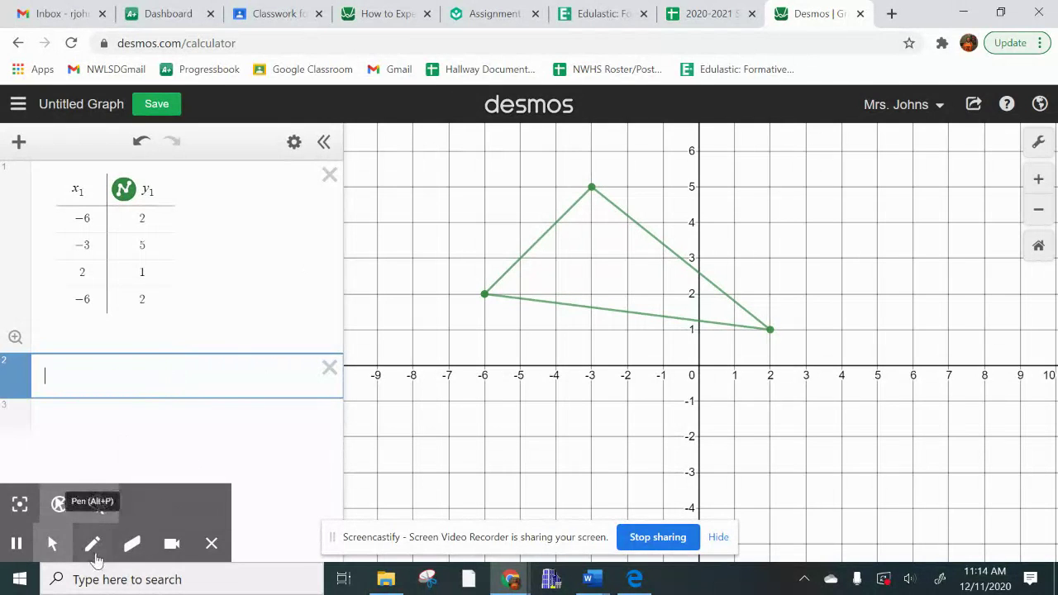
# Handwrite the translation rule (x+4, y-2) with the blue annotation pen above the graph, between the table and the triangle.
pyautogui.click(95, 555)
pyautogui.moveTo(280, 190)
pyautogui.mouseDown()
pyautogui.moveTo(277, 233)
pyautogui.moveTo(302, 226)
pyautogui.moveTo(289, 231)
pyautogui.mouseUp()
pyautogui.moveTo(322, 197); pyautogui.dragTo(325, 223)
pyautogui.moveTo(312, 211)
pyautogui.mouseDown()
pyautogui.moveTo(340, 210)
pyautogui.moveTo(350, 183)
pyautogui.moveTo(363, 219)
pyautogui.moveTo(380, 220)
pyautogui.mouseUp()
pyautogui.moveTo(396, 177)
pyautogui.mouseDown()
pyautogui.moveTo(409, 197)
pyautogui.moveTo(420, 177)
pyautogui.moveTo(426, 229)
pyautogui.mouseUp()
pyautogui.moveTo(428, 192)
pyautogui.mouseDown()
pyautogui.moveTo(481, 180)
pyautogui.moveTo(488, 189)
pyautogui.mouseUp()
pyautogui.moveTo(479, 146); pyautogui.dragTo(498, 192)
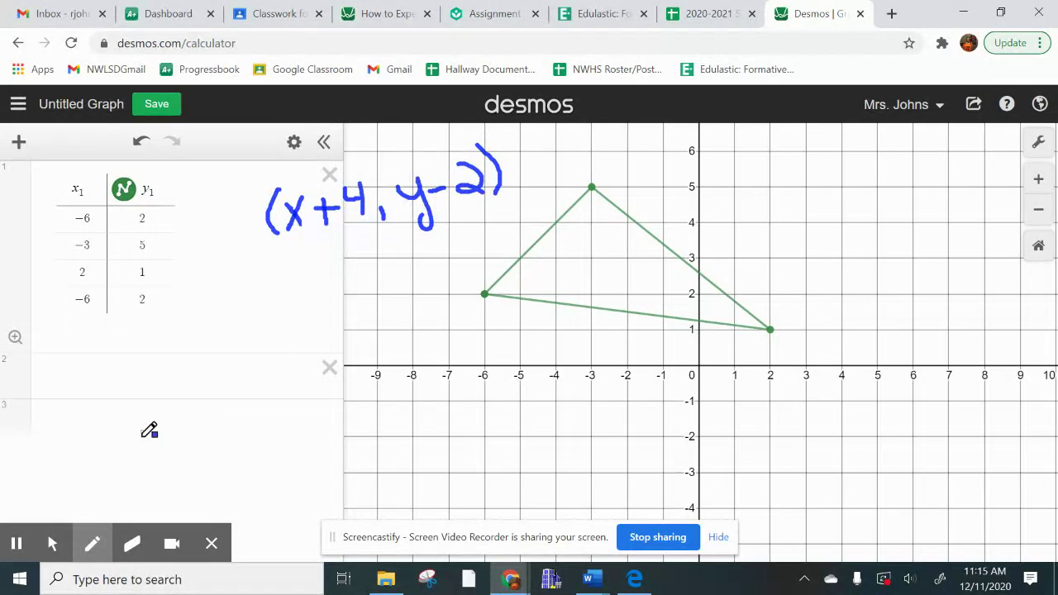
pyautogui.click(51, 541)
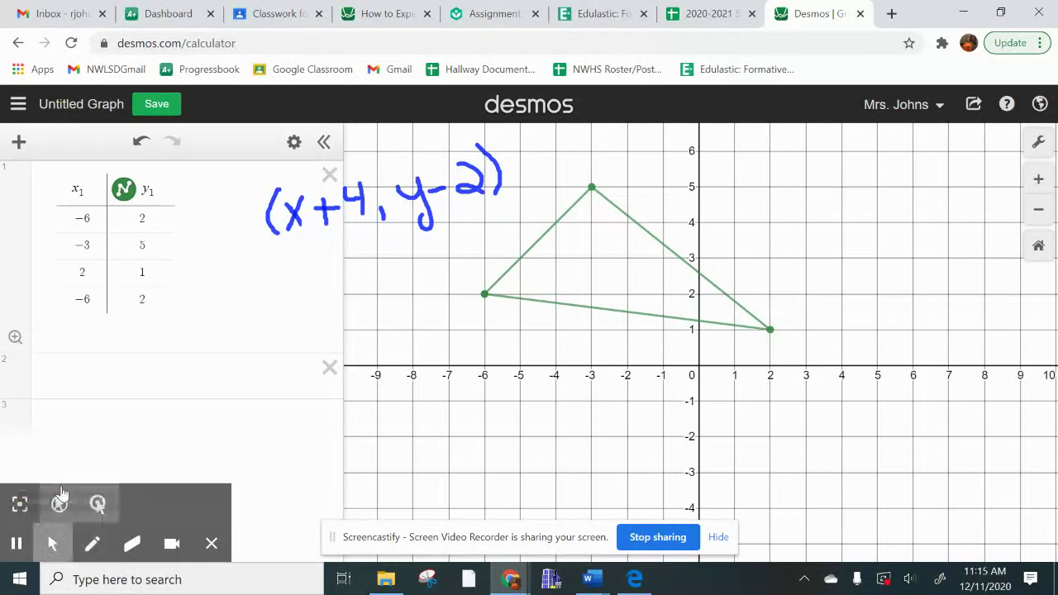
# Enter the translation expression (x_1+4, y_1-2) in the empty row below the table.
pyautogui.click(84, 373)
pyautogui.write('(')
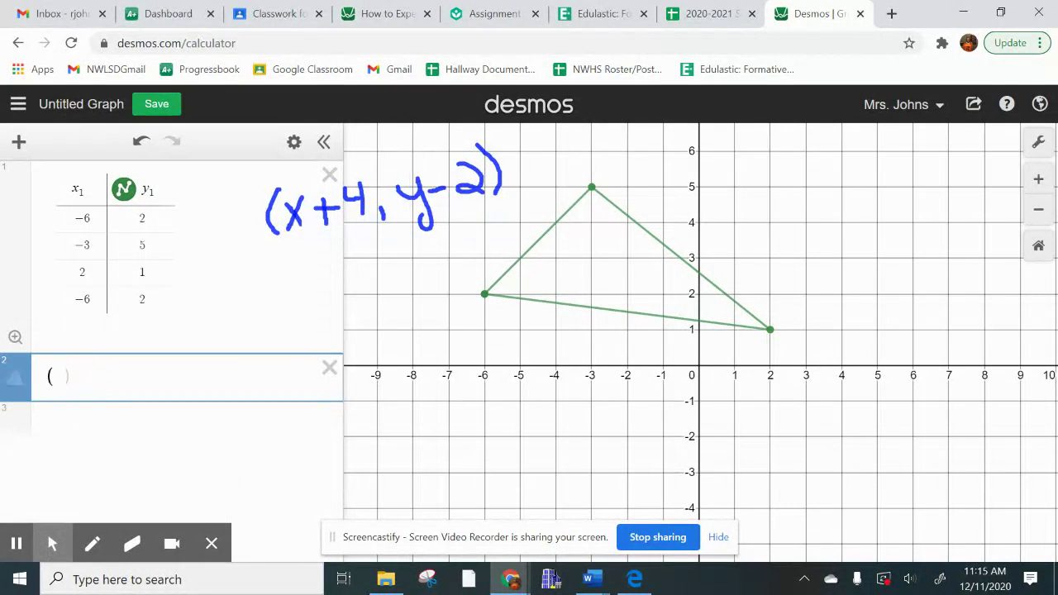
pyautogui.write('x')
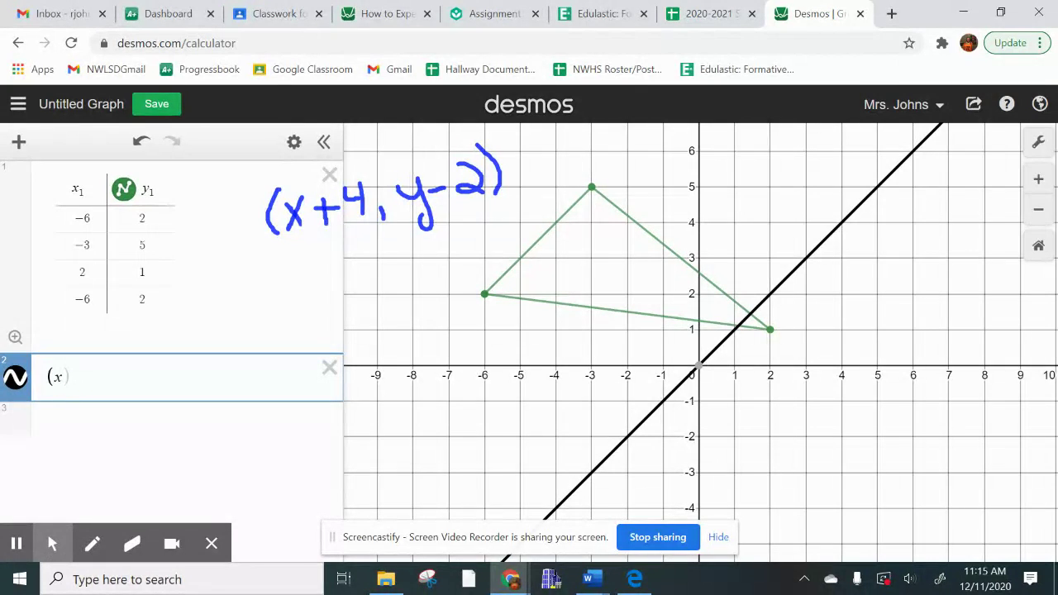
pyautogui.write('_1')
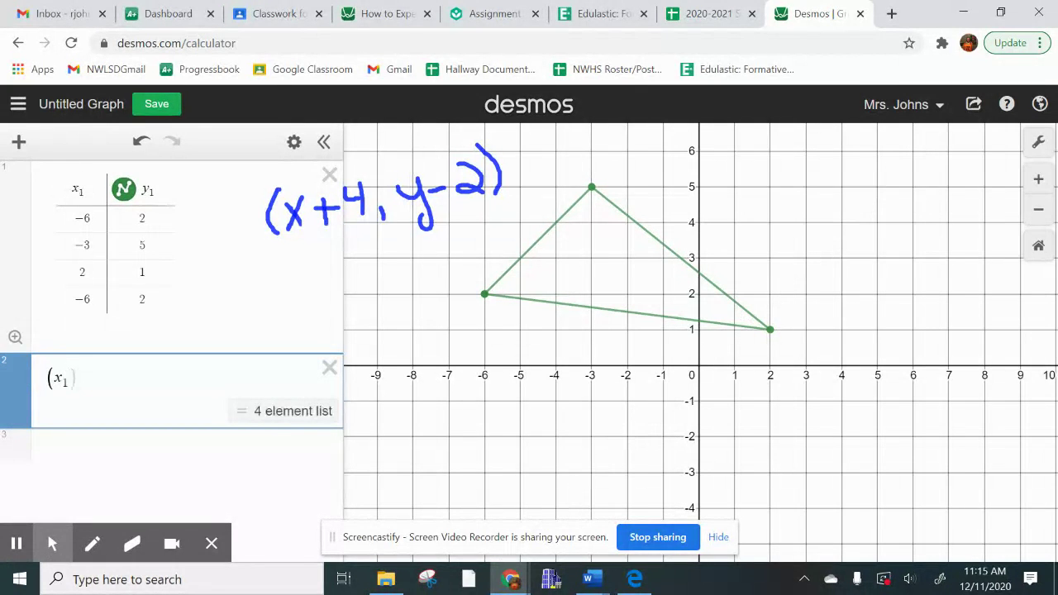
pyautogui.write('+4')
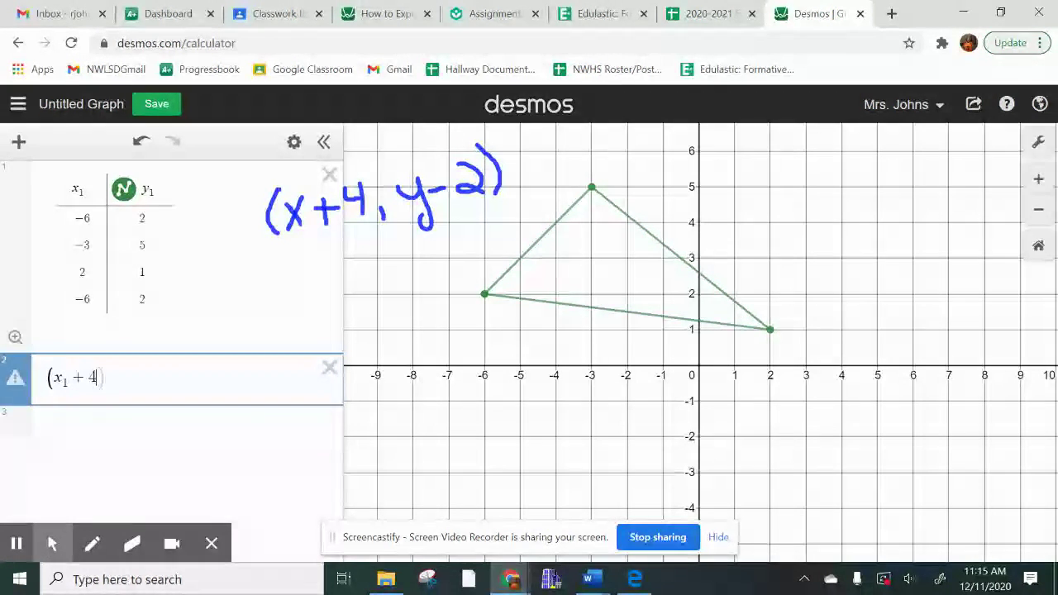
pyautogui.write(',y')
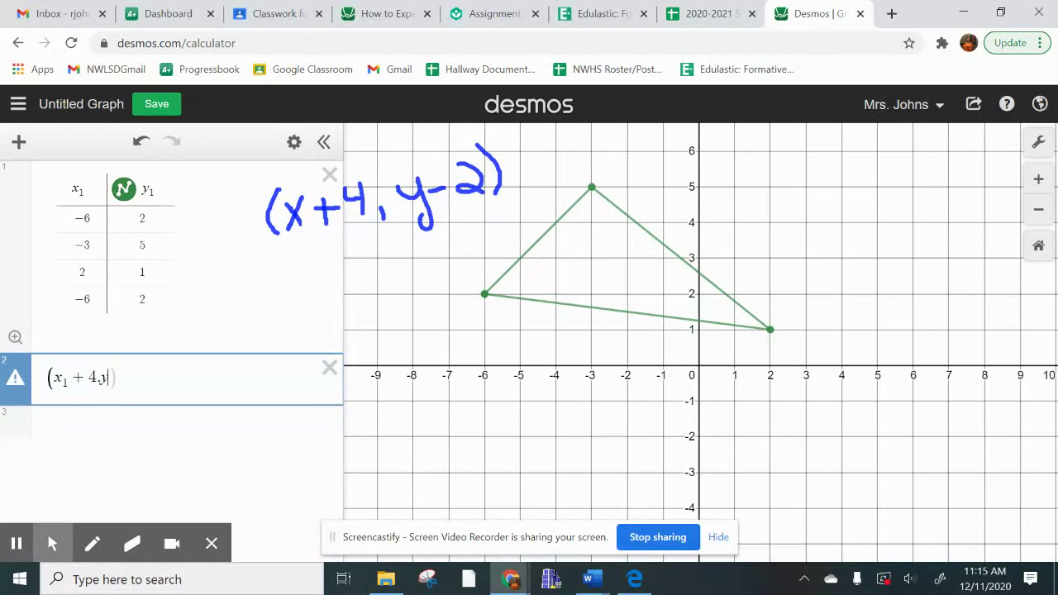
pyautogui.write('_1-2')
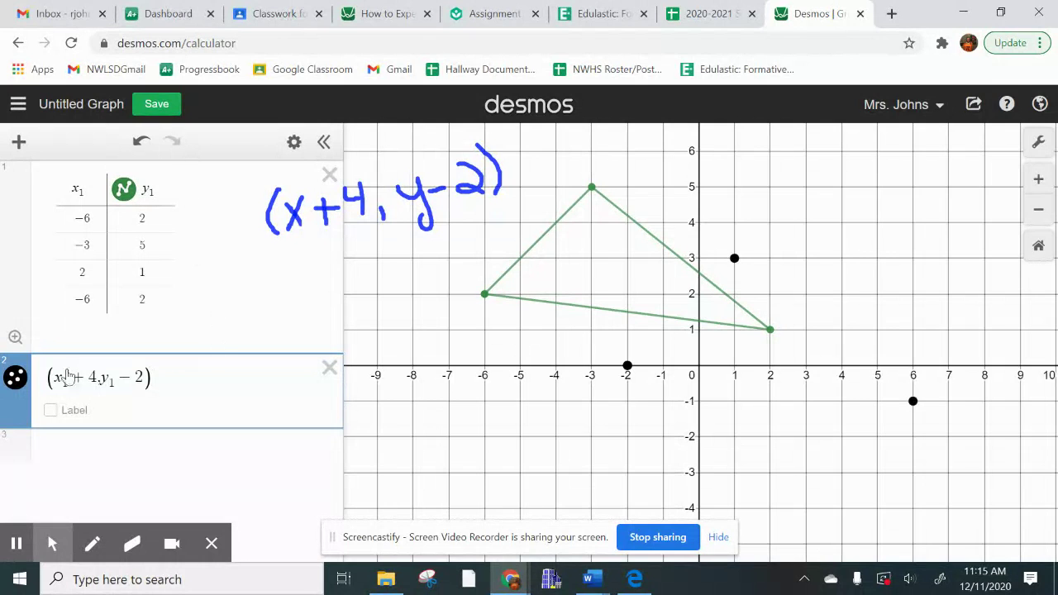
# Turn on connecting lines for the translated points of the expression (x_1+4, y_1-2).
pyautogui.click(20, 386)
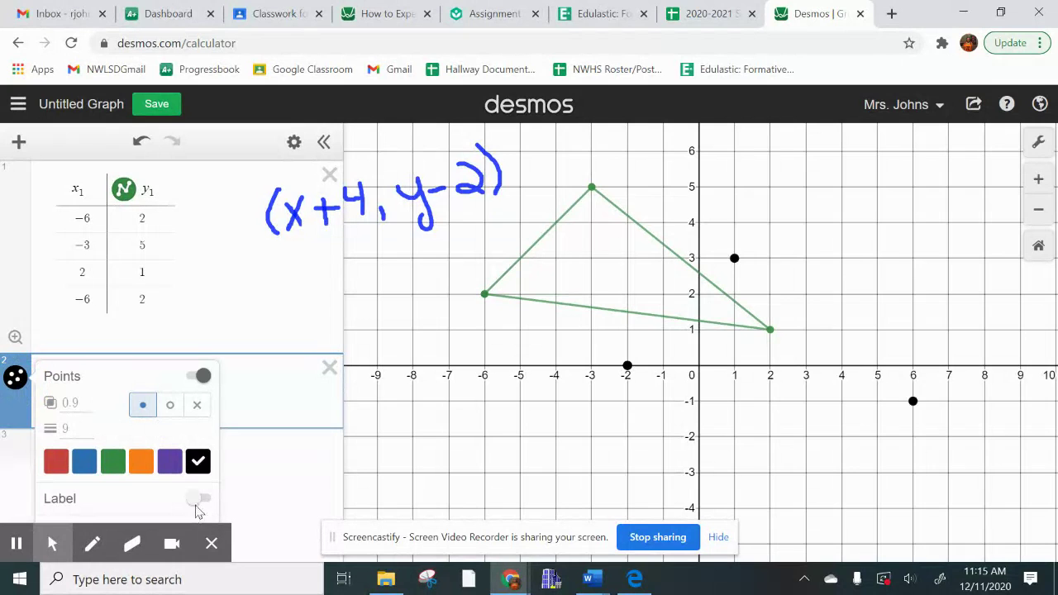
pyautogui.click(268, 496)
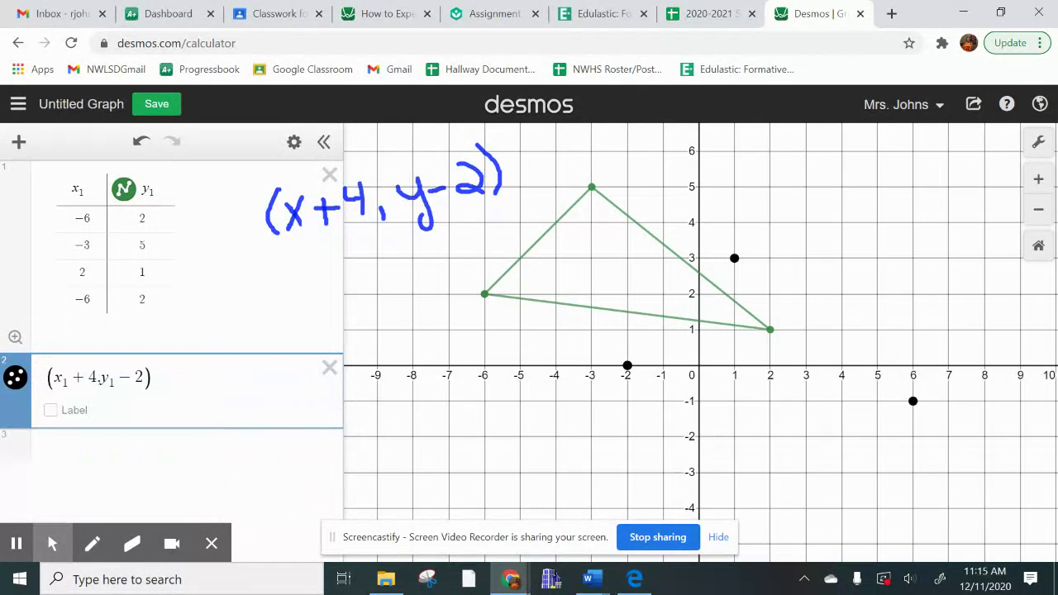
pyautogui.click(245, 457)
pyautogui.press('Return')
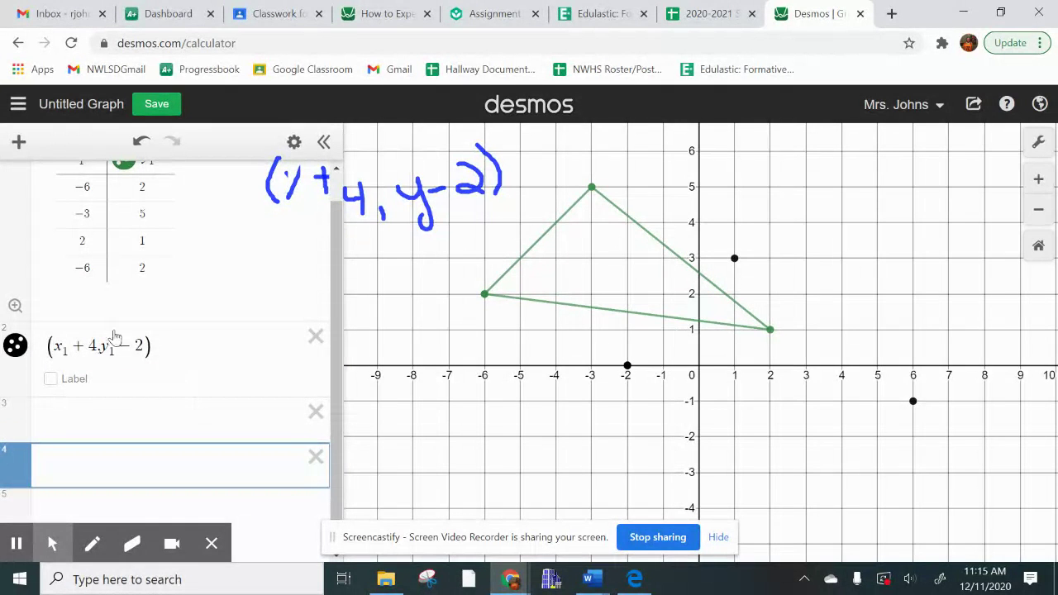
pyautogui.click(15, 345)
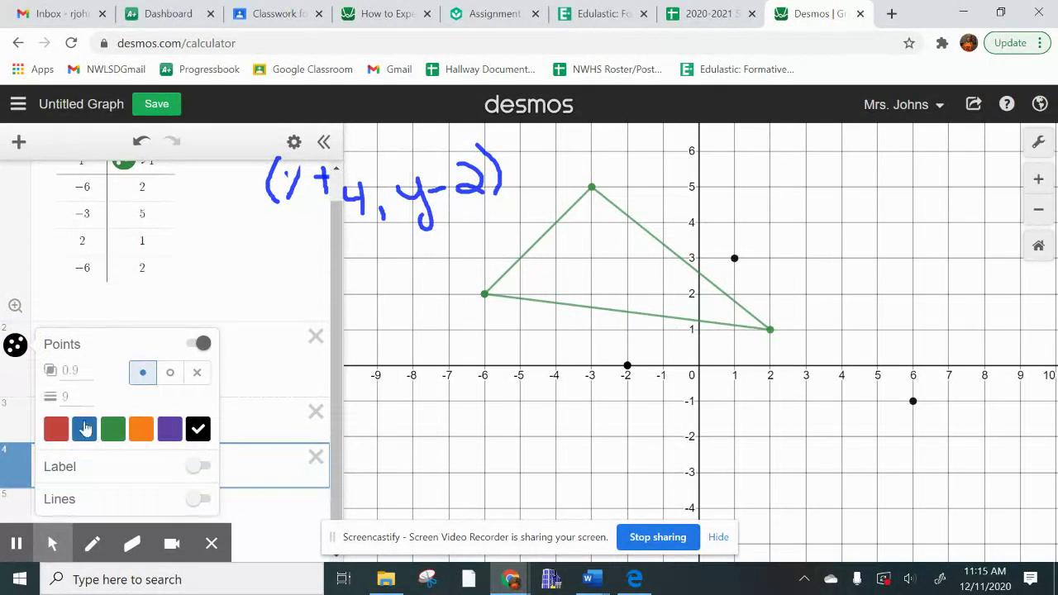
pyautogui.click(201, 498)
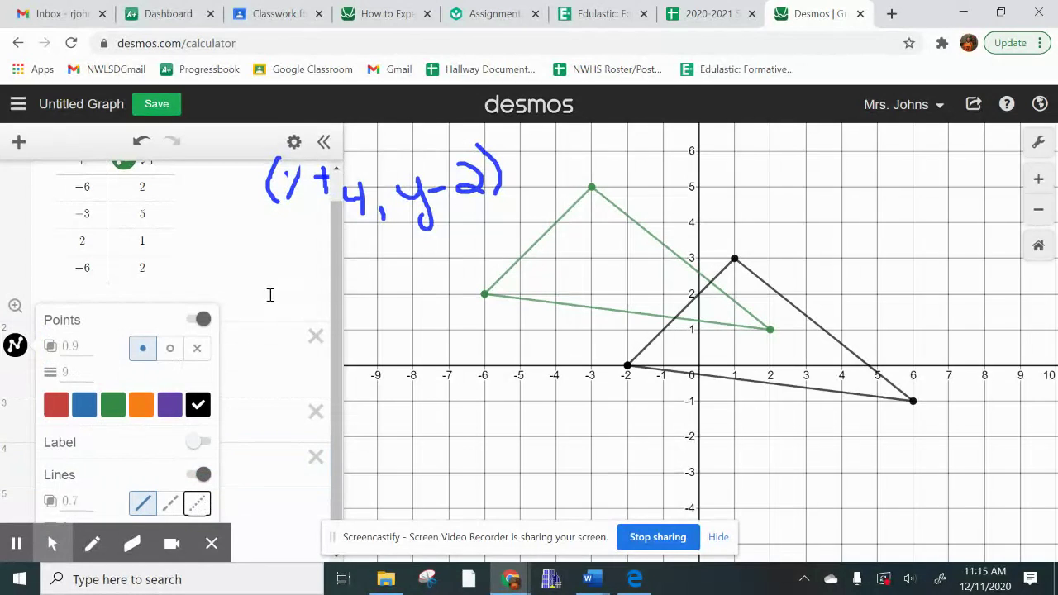
pyautogui.click(333, 362)
pyautogui.moveTo(333, 362); pyautogui.dragTo(336, 269)
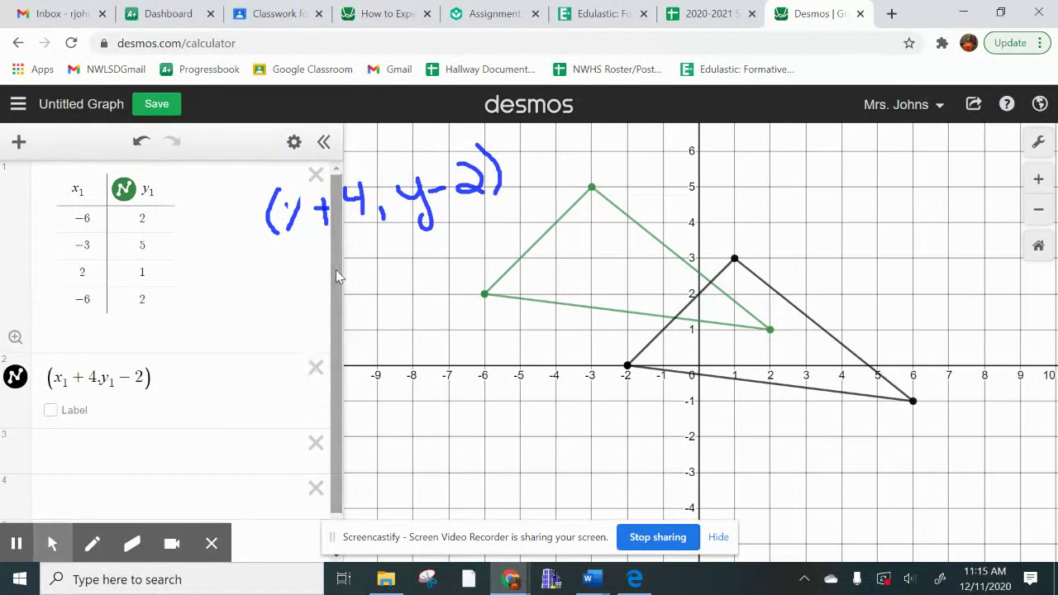
# Erase the handwritten blue rule completely with the annotation eraser and return to the normal pointer.
pyautogui.click(131, 543)
pyautogui.moveTo(289, 210)
pyautogui.mouseDown()
pyautogui.moveTo(278, 219)
pyautogui.moveTo(470, 173)
pyautogui.moveTo(410, 233)
pyautogui.moveTo(425, 193)
pyautogui.mouseUp()
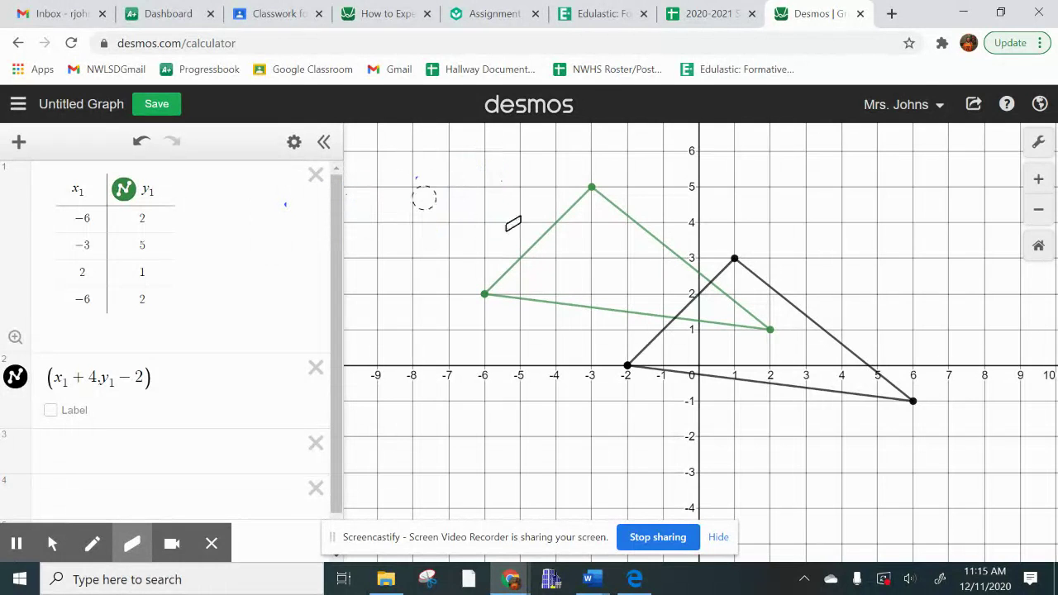
pyautogui.click(285, 204)
pyautogui.click(52, 543)
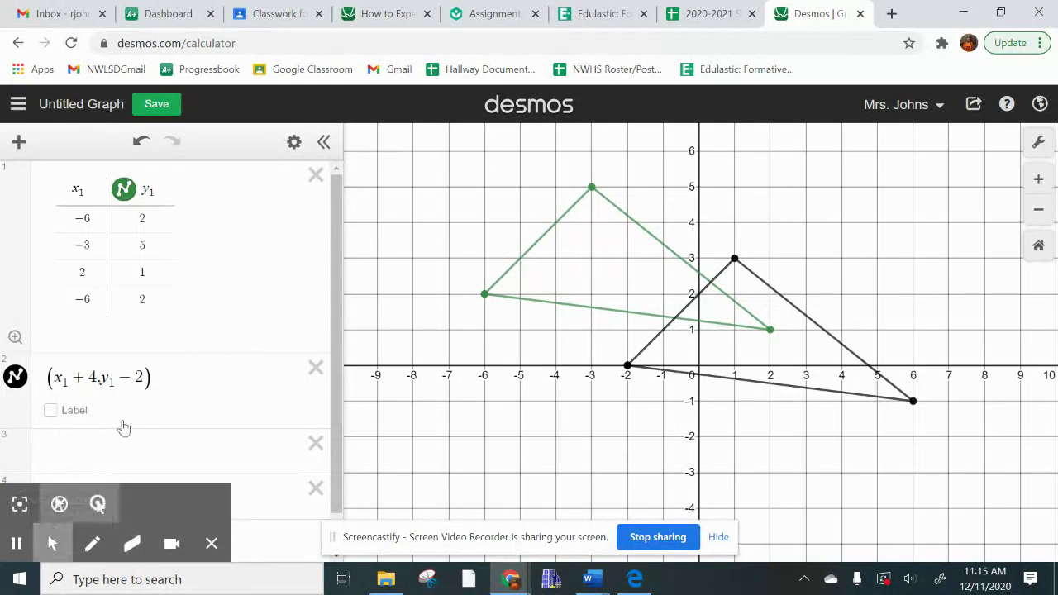
# Replace the translation expression below the table with (x_1, -y_1) to reflect the triangle across the x-axis.
pyautogui.click(171, 377)
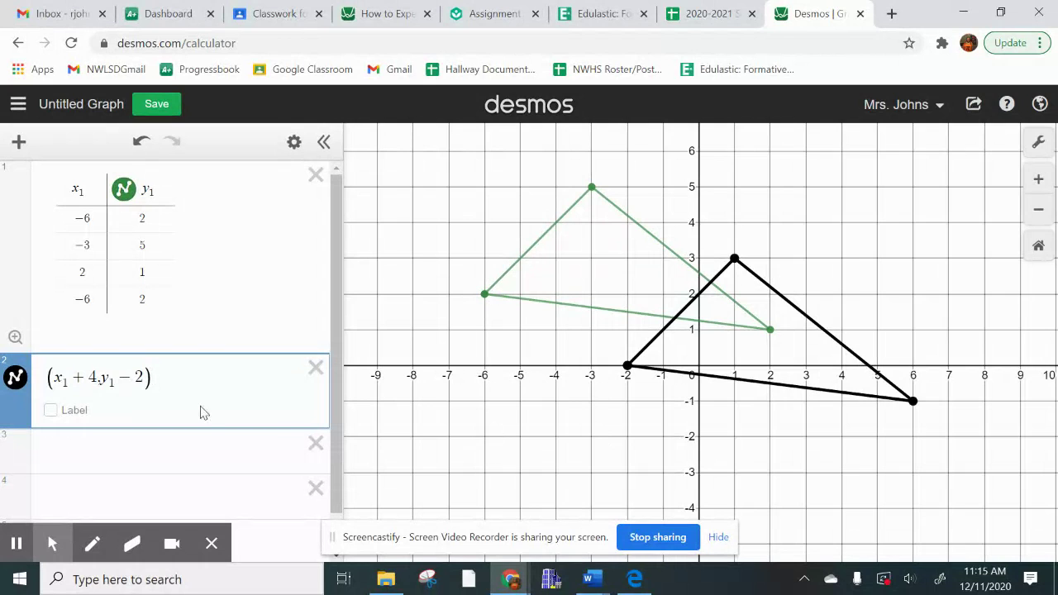
pyautogui.click(144, 377)
pyautogui.press('BackSpace')
pyautogui.press('BackSpace')
pyautogui.press('BackSpace')
pyautogui.press('BackSpace')
pyautogui.press('BackSpace')
pyautogui.press('BackSpace')
pyautogui.press('BackSpace')
pyautogui.press('BackSpace')
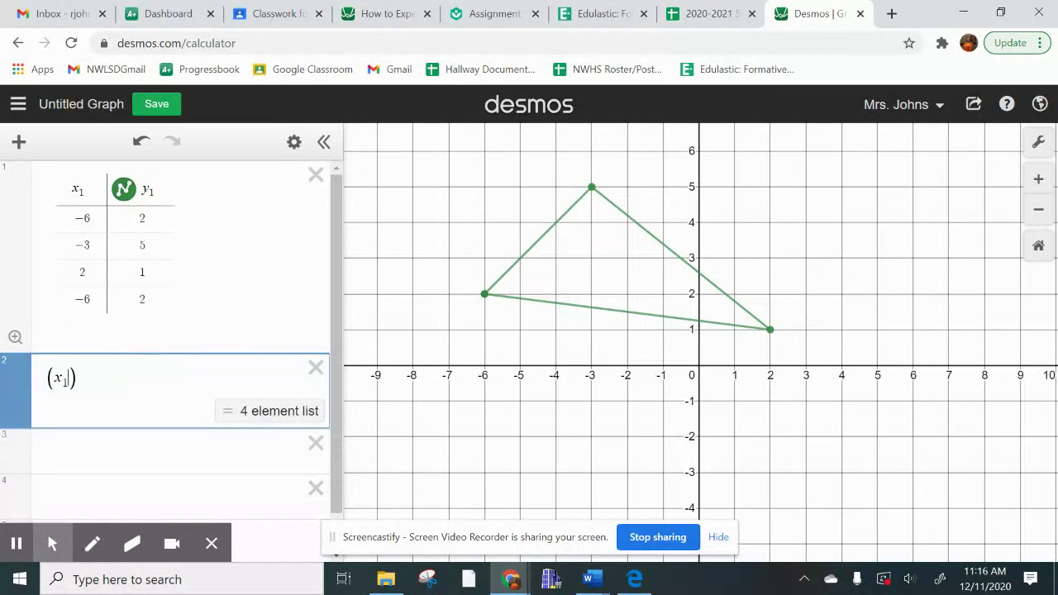
pyautogui.write(',-')
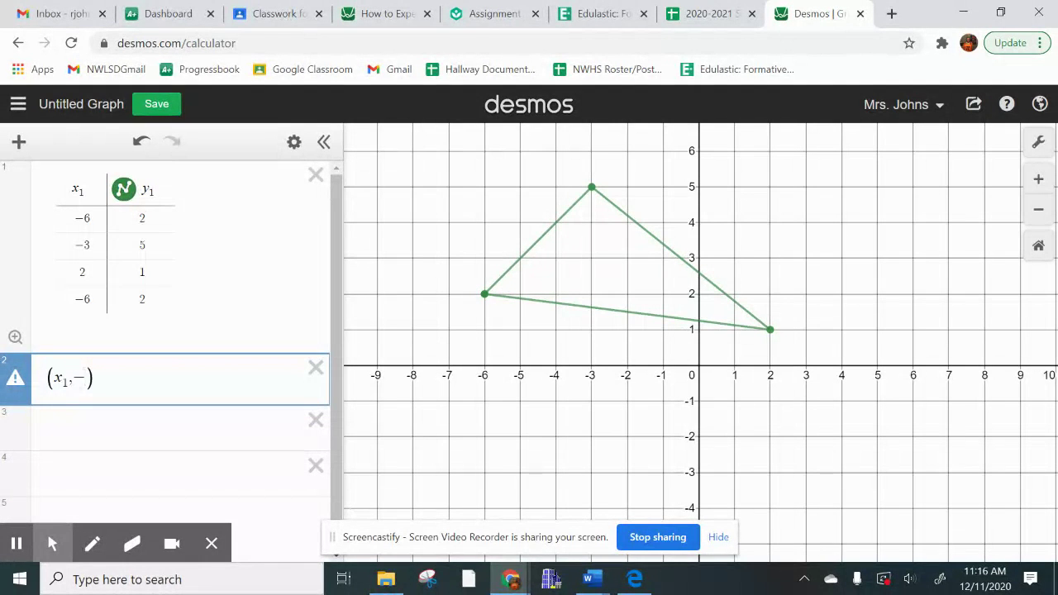
pyautogui.write('y_1')
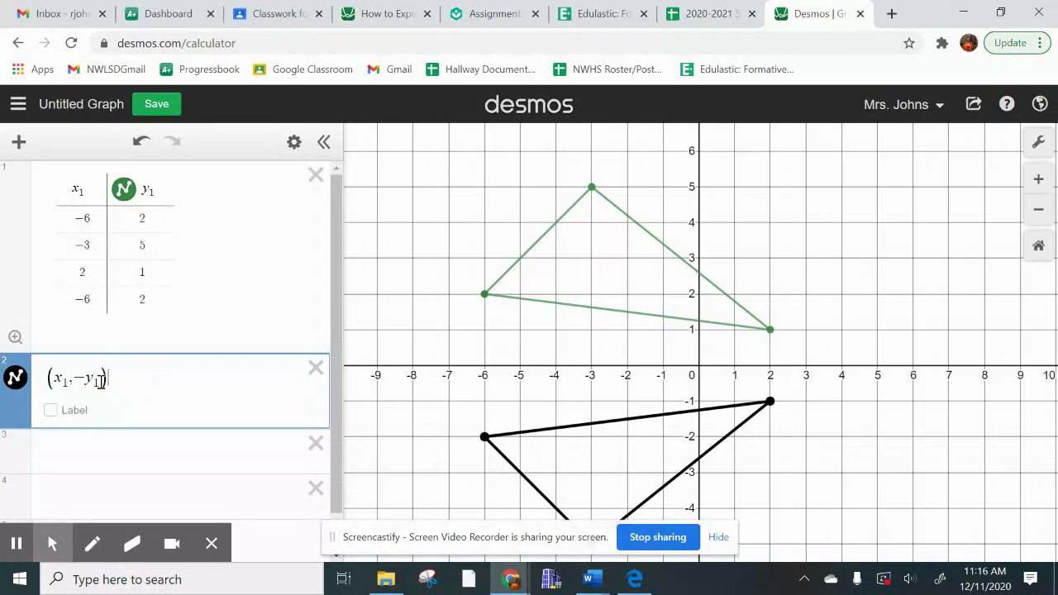
# Change the reflection expression to (-x_1, y_1) to reflect the triangle across the y-axis instead.
pyautogui.press('BackSpace')
pyautogui.press('BackSpace')
pyautogui.press('BackSpace')
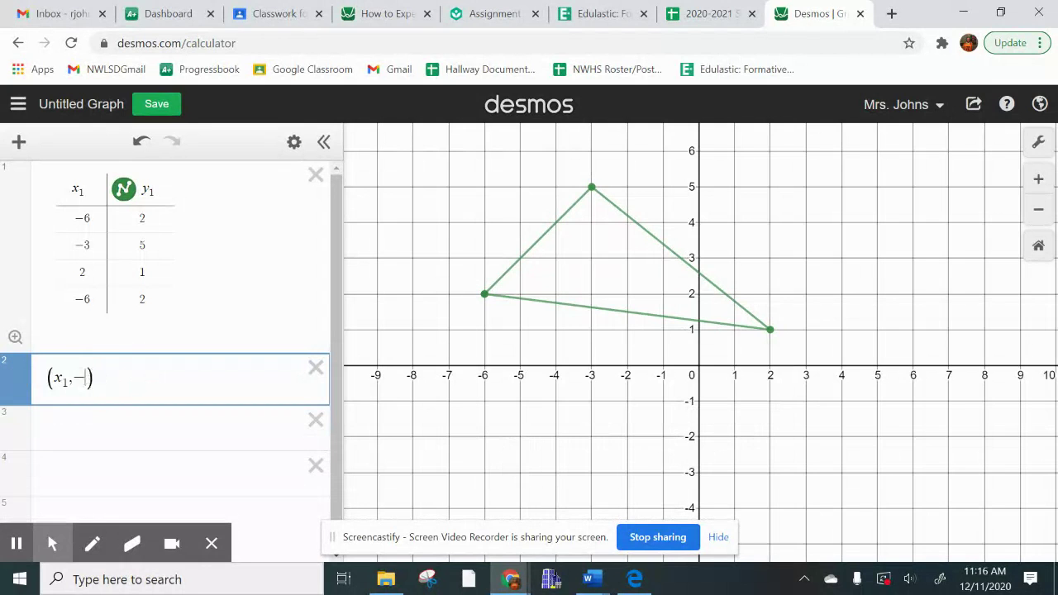
pyautogui.write('y1')
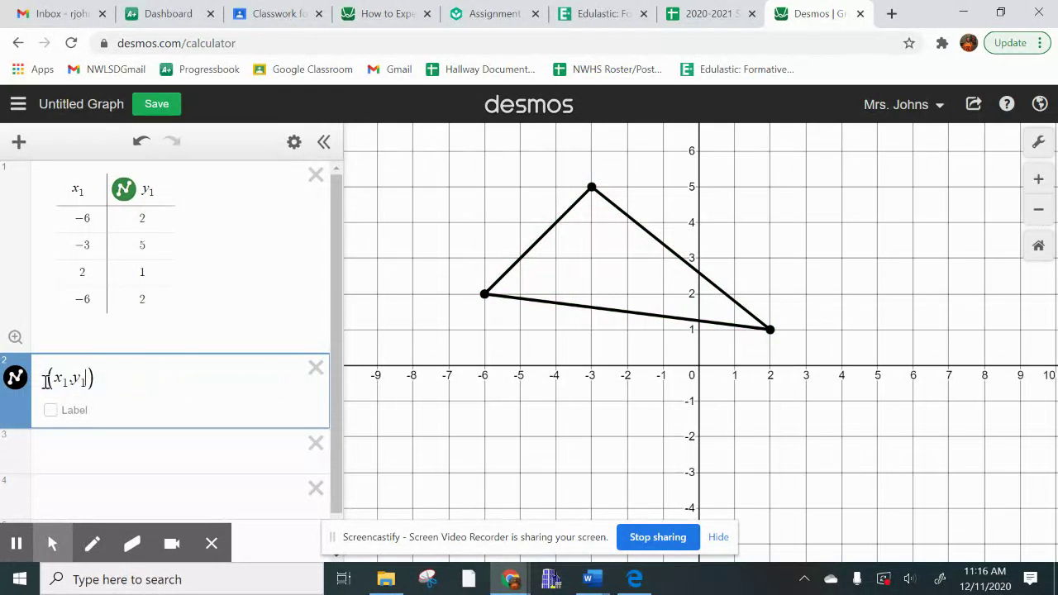
pyautogui.press('BackSpace')
pyautogui.press('BackSpace')
pyautogui.press('BackSpace')
pyautogui.press('BackSpace')
pyautogui.press('BackSpace')
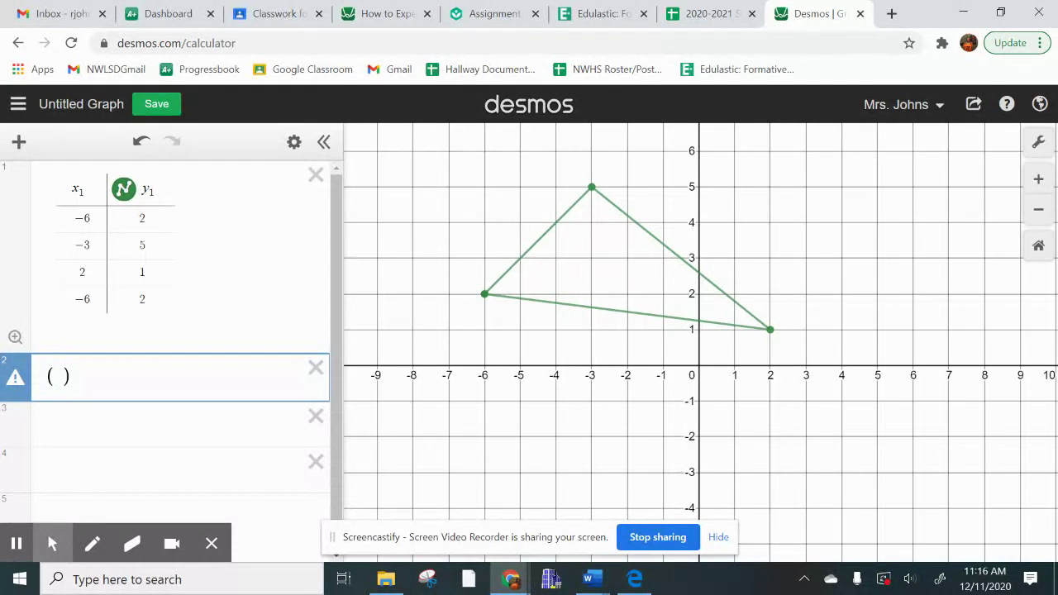
pyautogui.write('-x1')
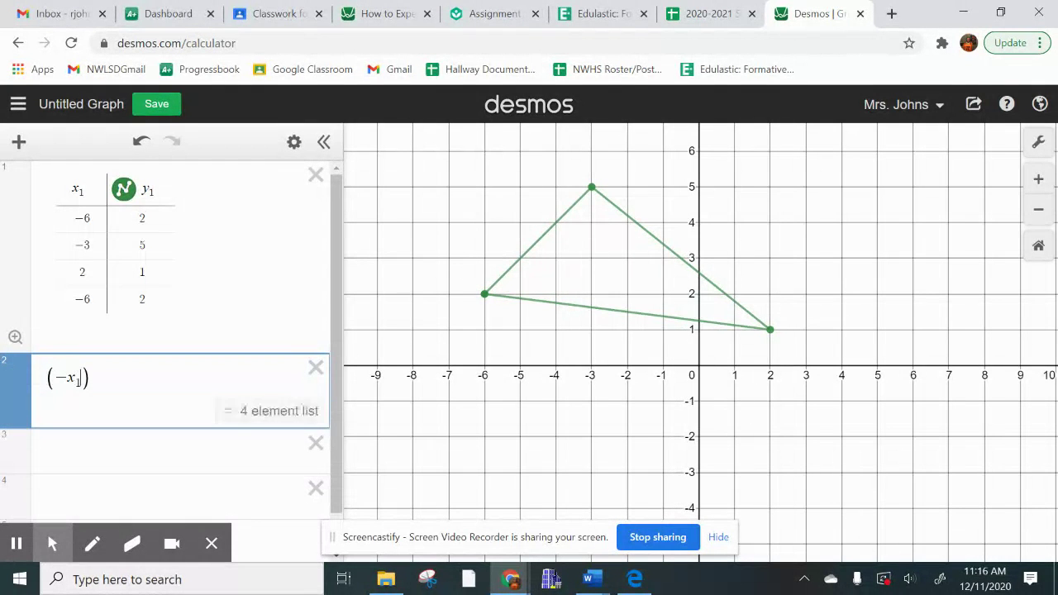
pyautogui.write(',y1')
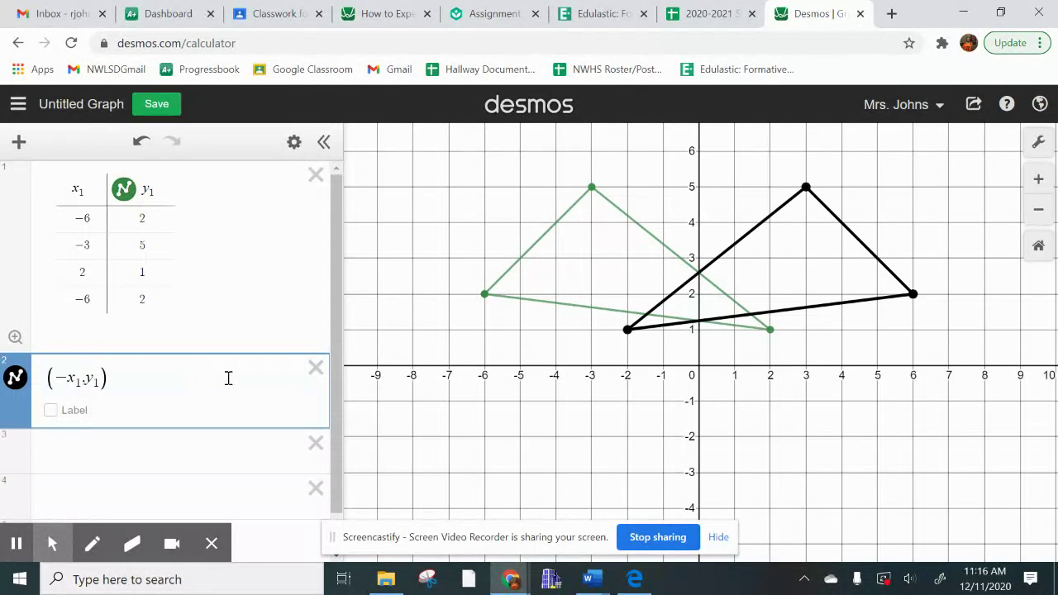
# Negate the expression's y-coordinate as well, making it (-x_1, -y_1).
pyautogui.click(88, 379)
pyautogui.write('-')
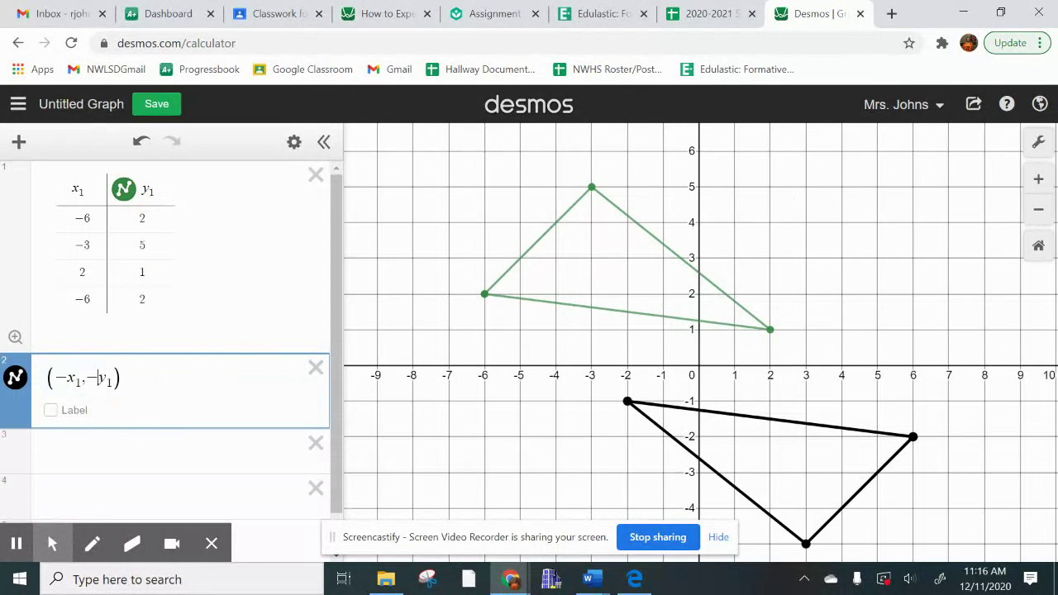